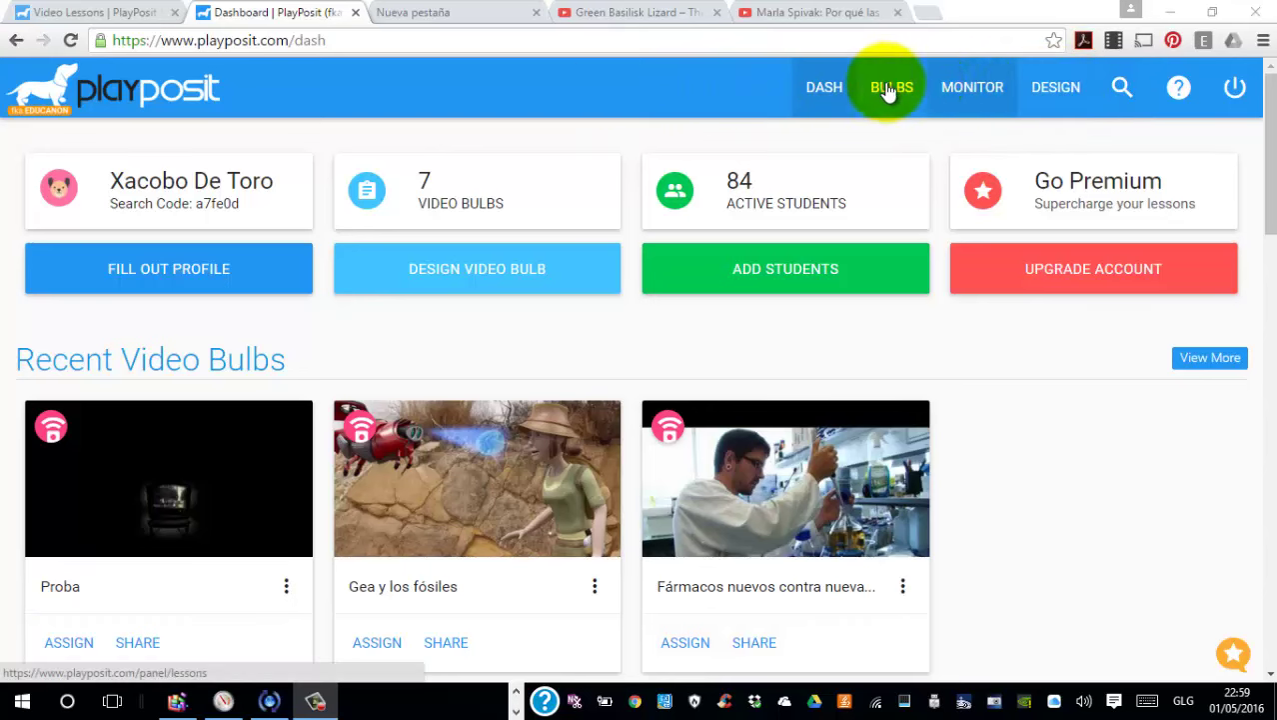
Start creating a new video bulb
left_click(1056, 90)
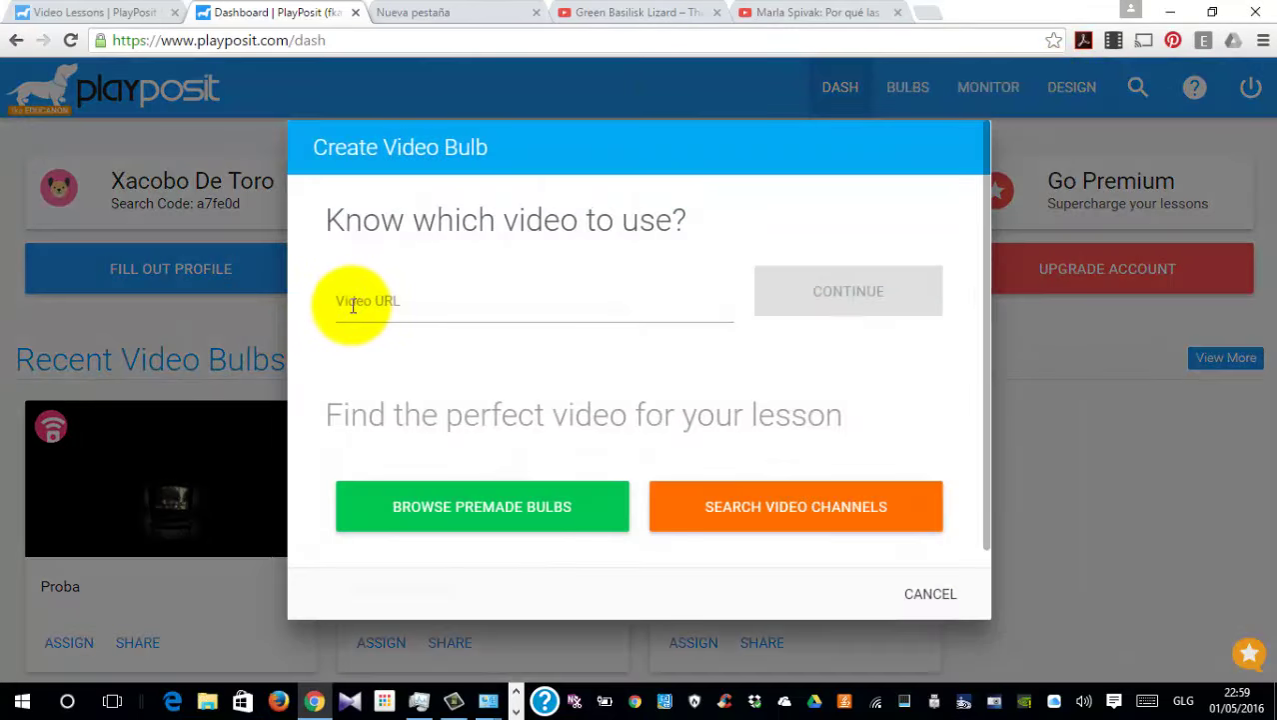
left_click(339, 304)
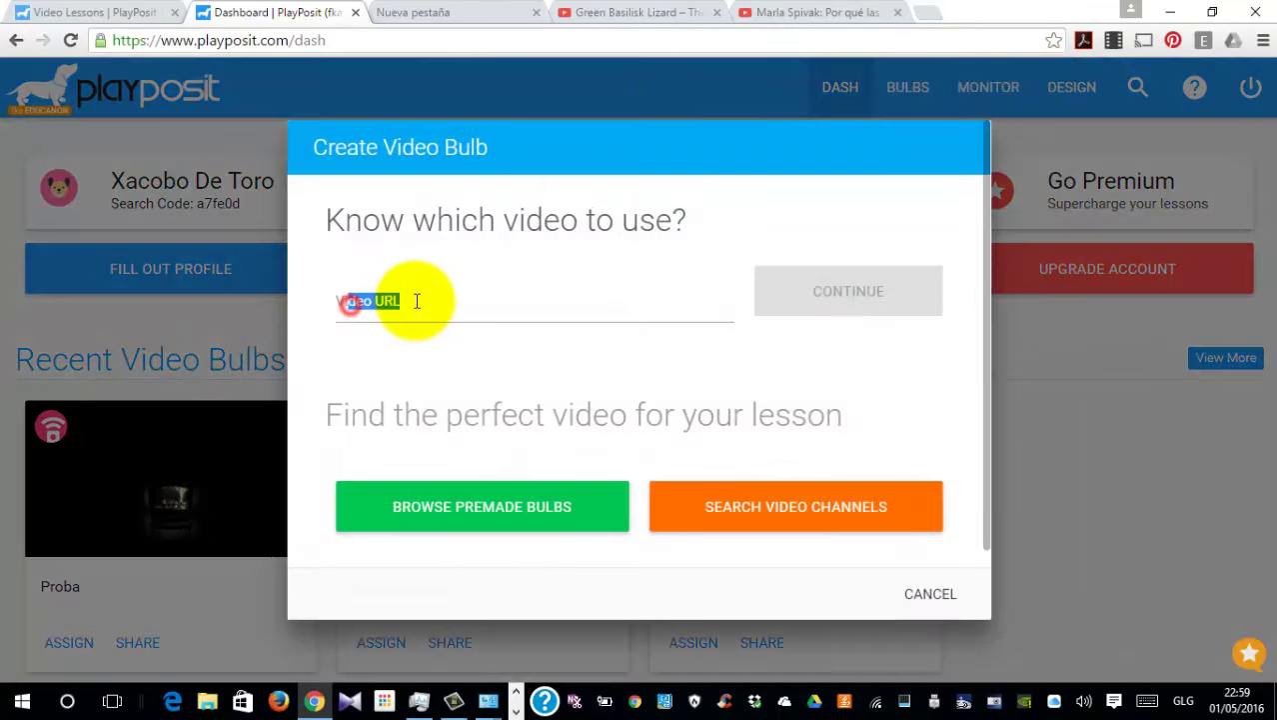
Switch to YouTube and copy the share link of the video "Marla Spivak: Por qué las abejas están desapareciendo"
left_click(792, 14)
left_click(637, 12)
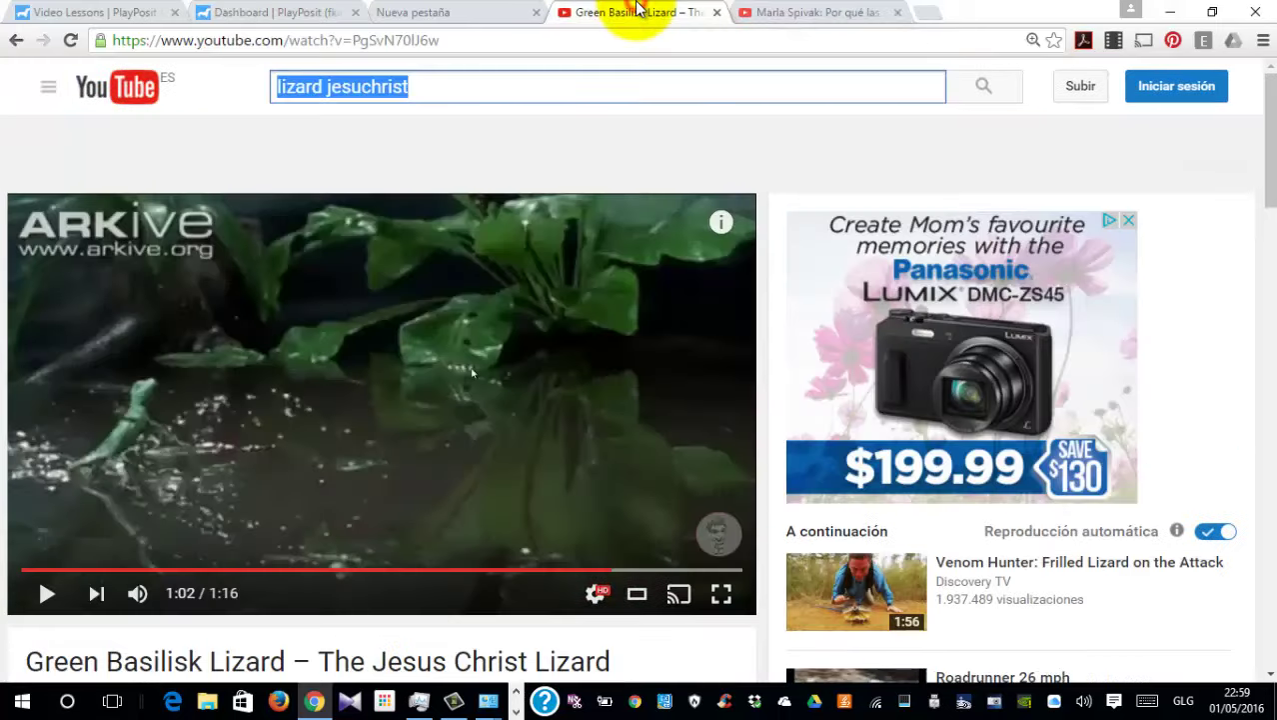
left_click(756, 12)
scroll(556, 420, "down", 4)
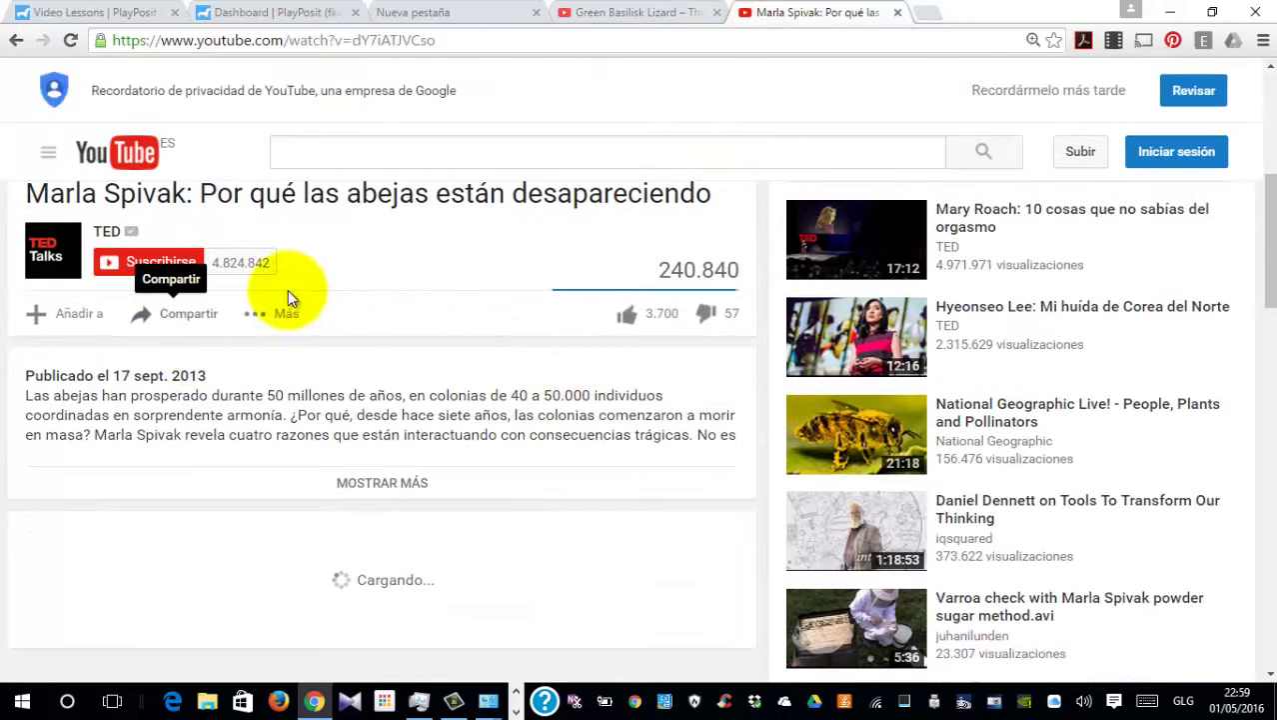
scroll(300, 300, "up", 4)
scroll(286, 535, "down", 3)
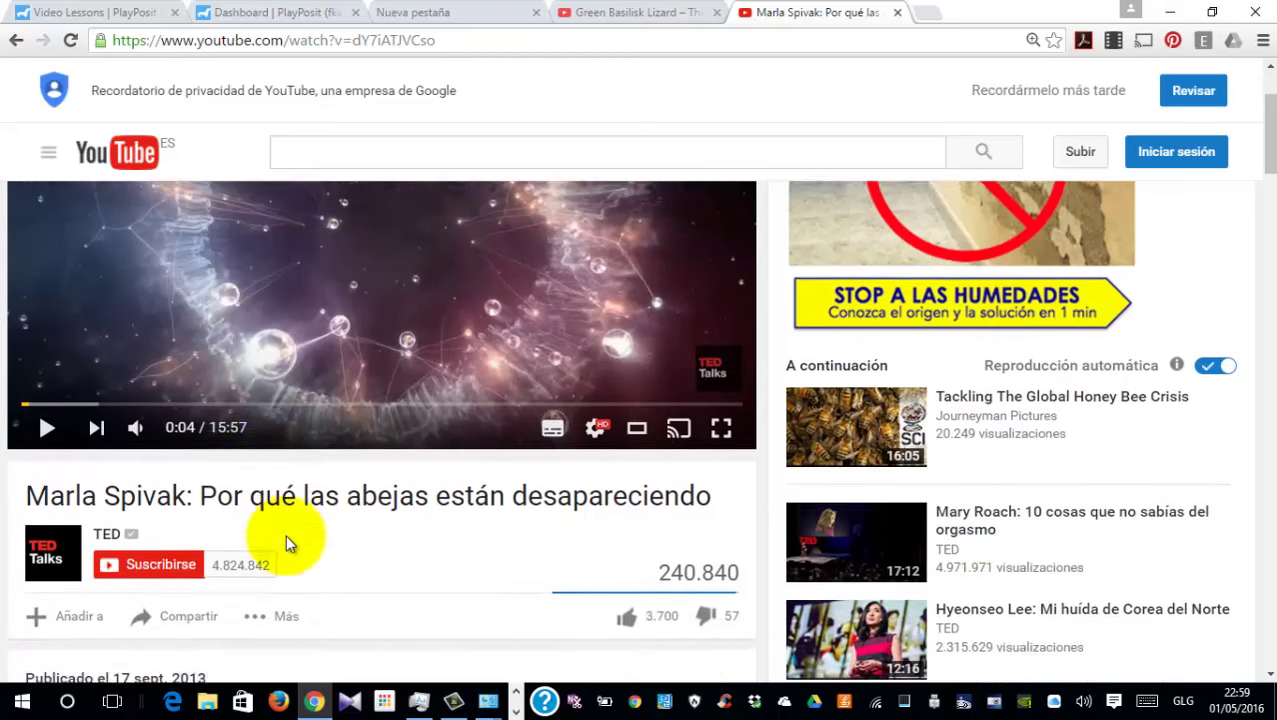
scroll(195, 515, "down", 1)
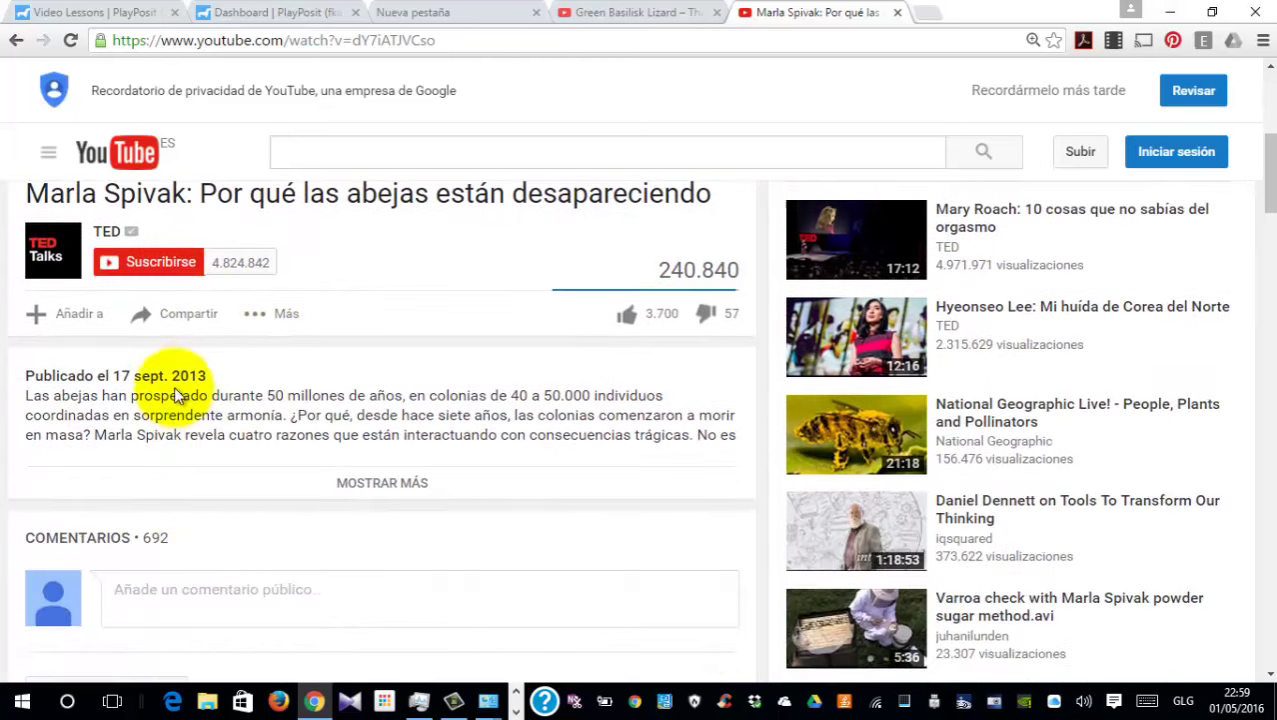
left_click(187, 316)
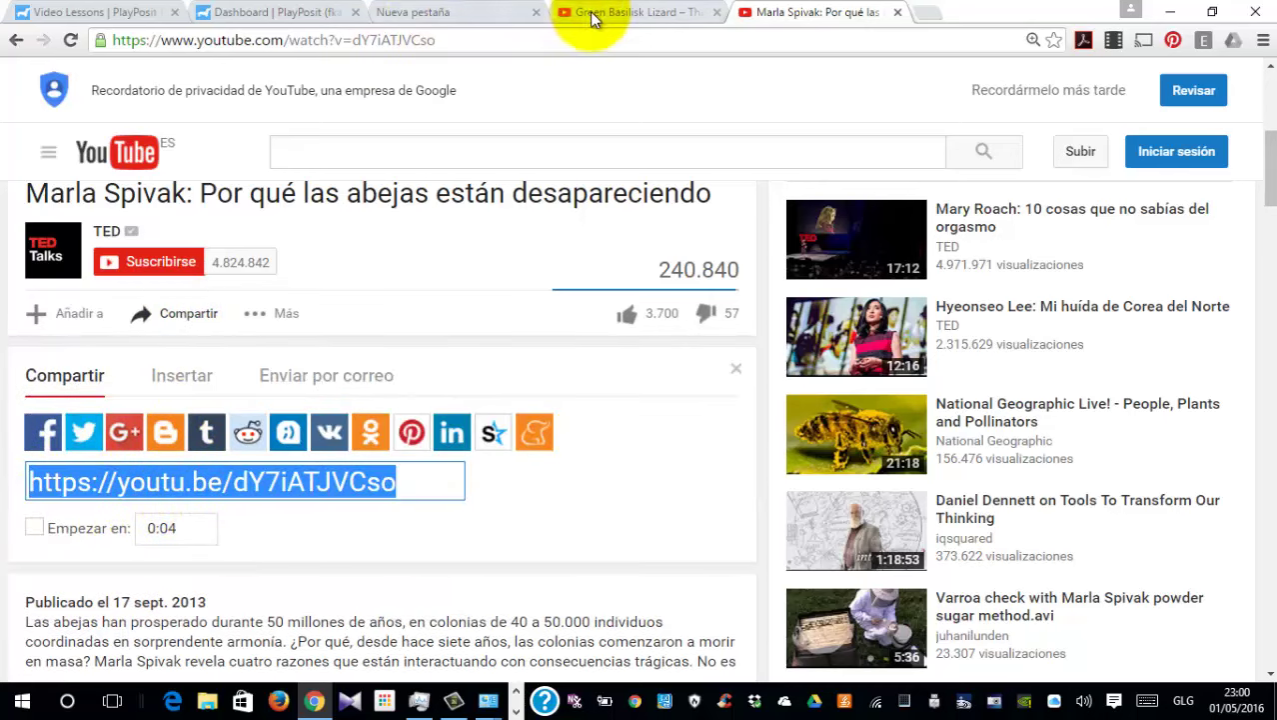
right_click(337, 476)
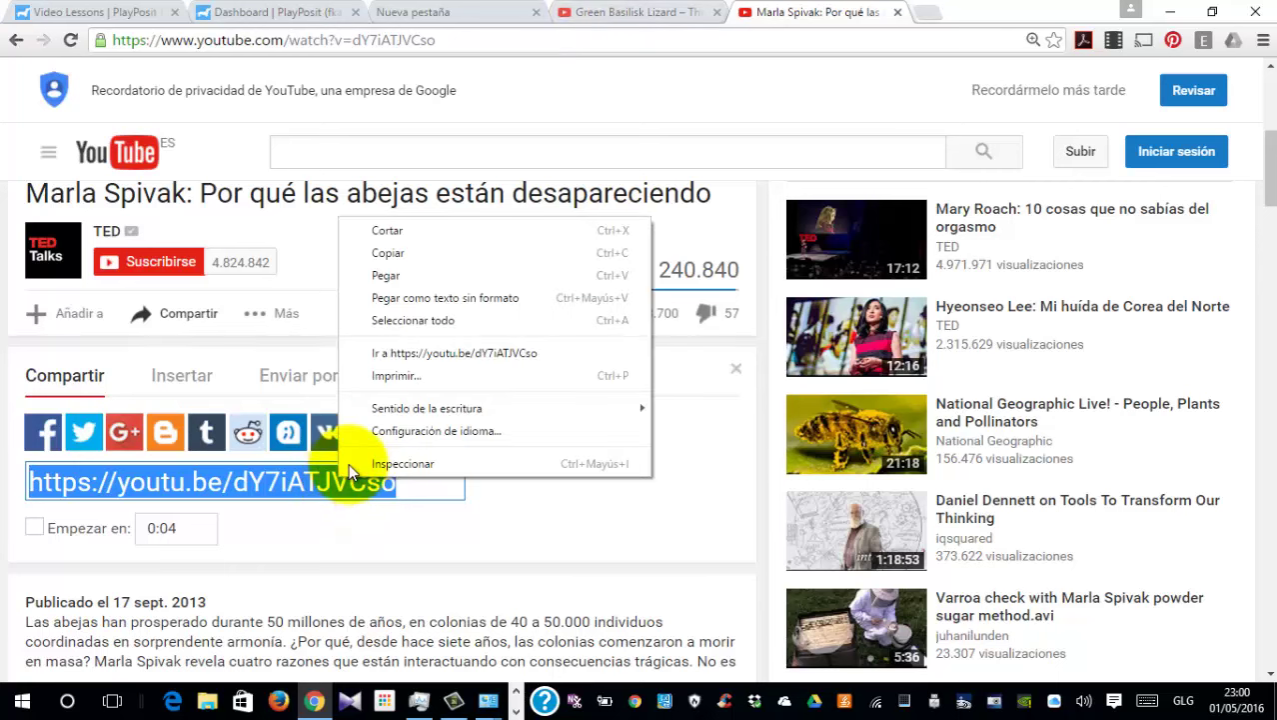
left_click(388, 253)
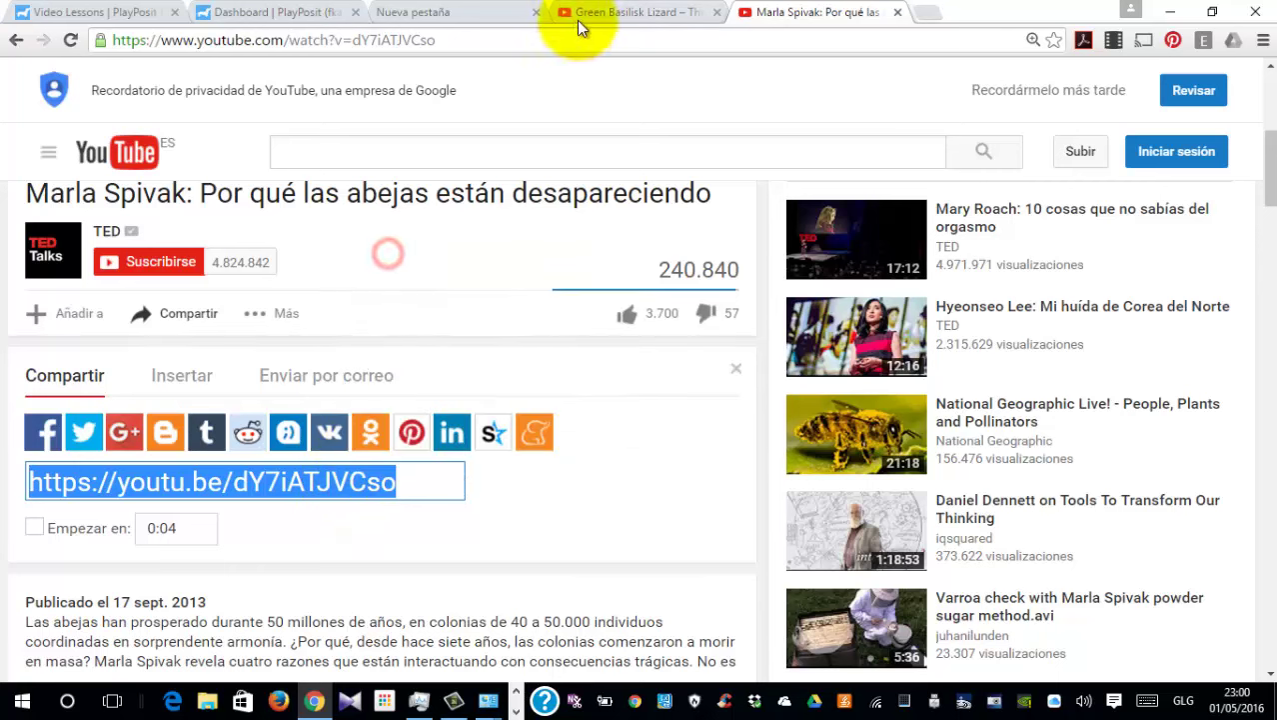
left_click(644, 10)
left_click(445, 12)
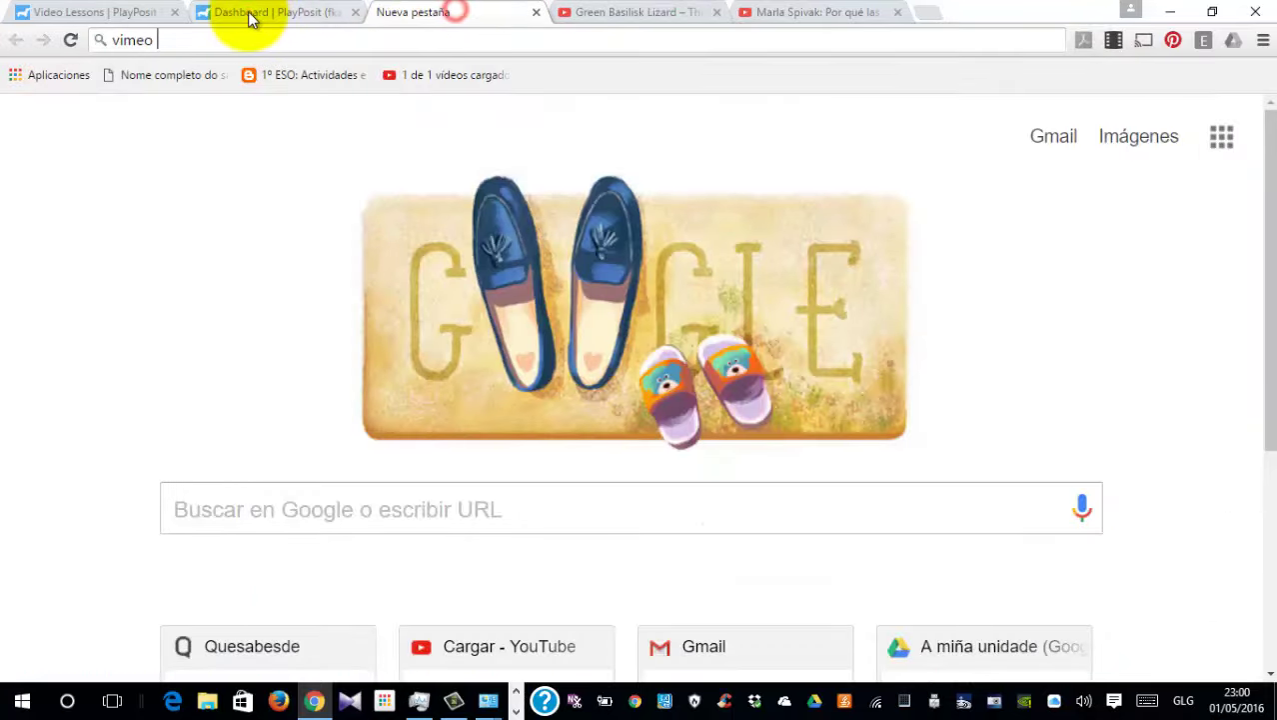
left_click(250, 15)
left_click(368, 297)
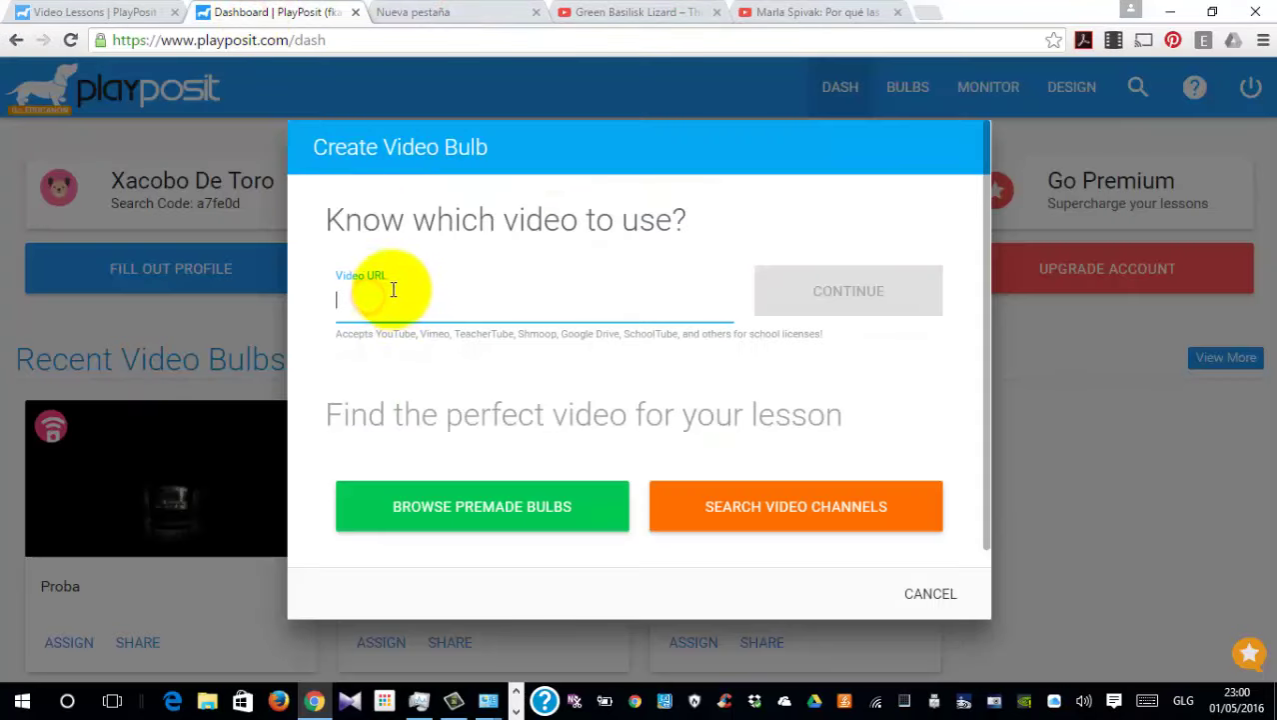
right_click(377, 302)
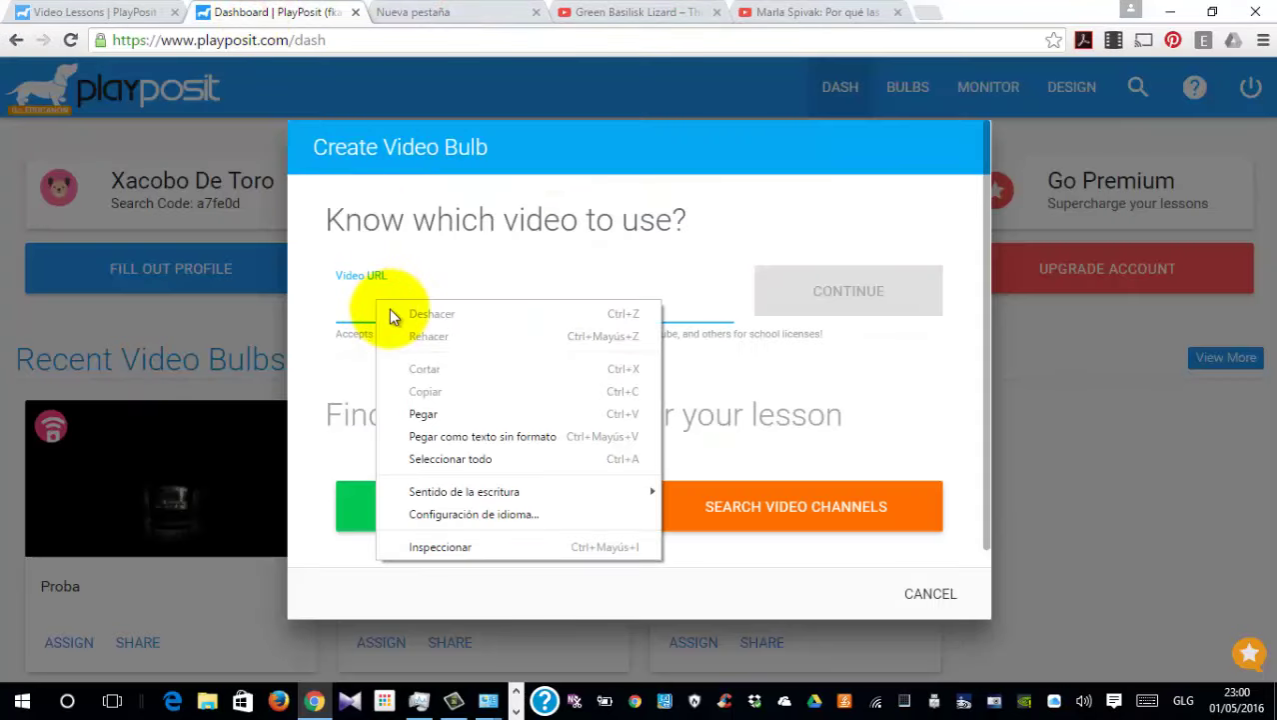
left_click(419, 410)
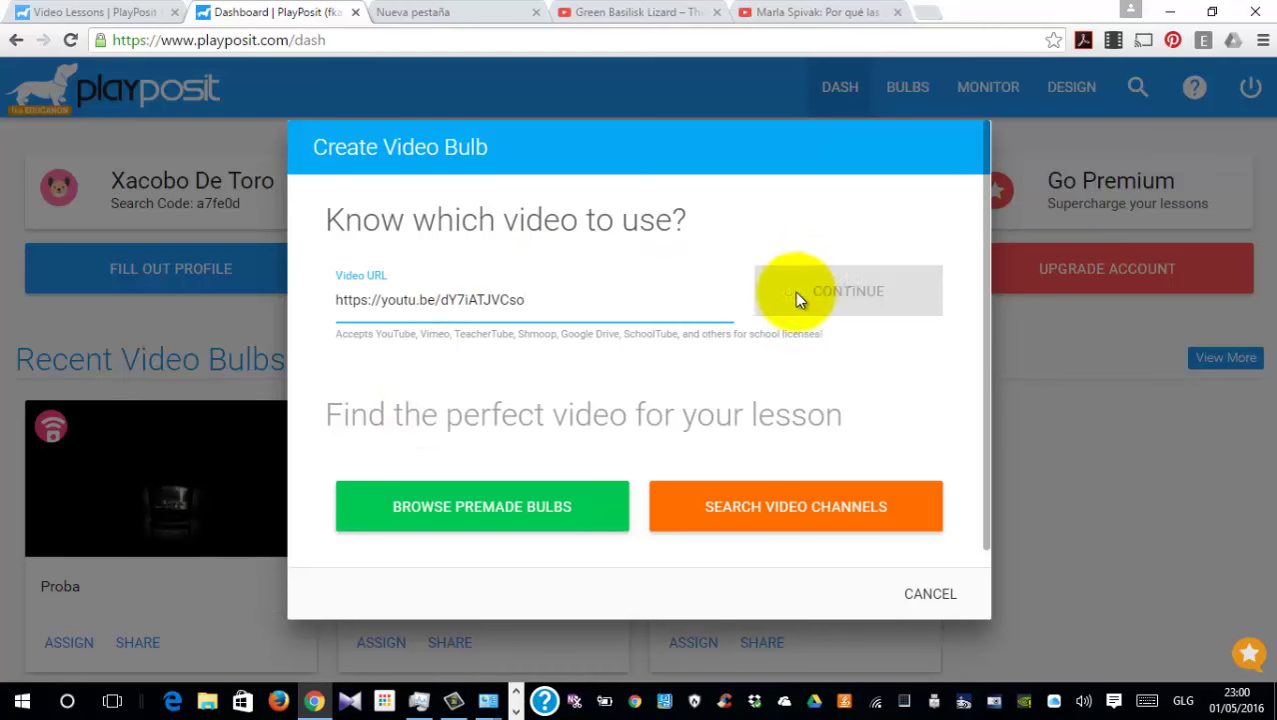
left_click(584, 296)
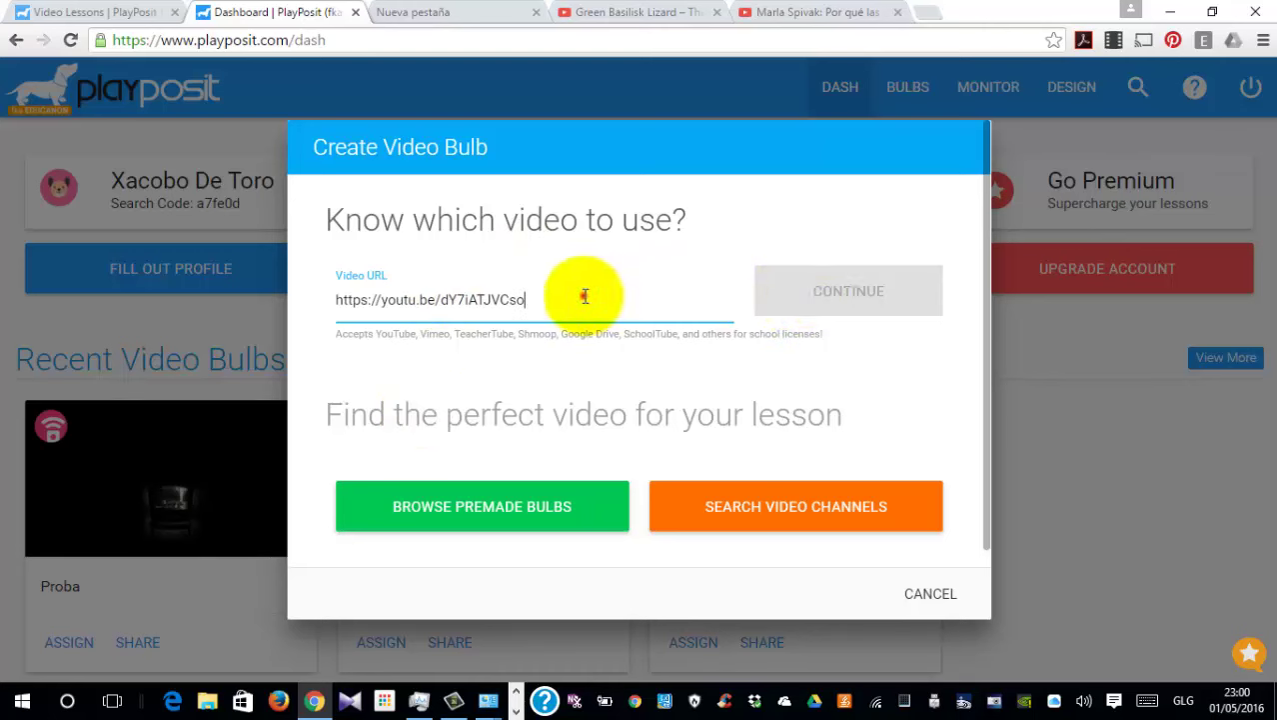
left_click(817, 286)
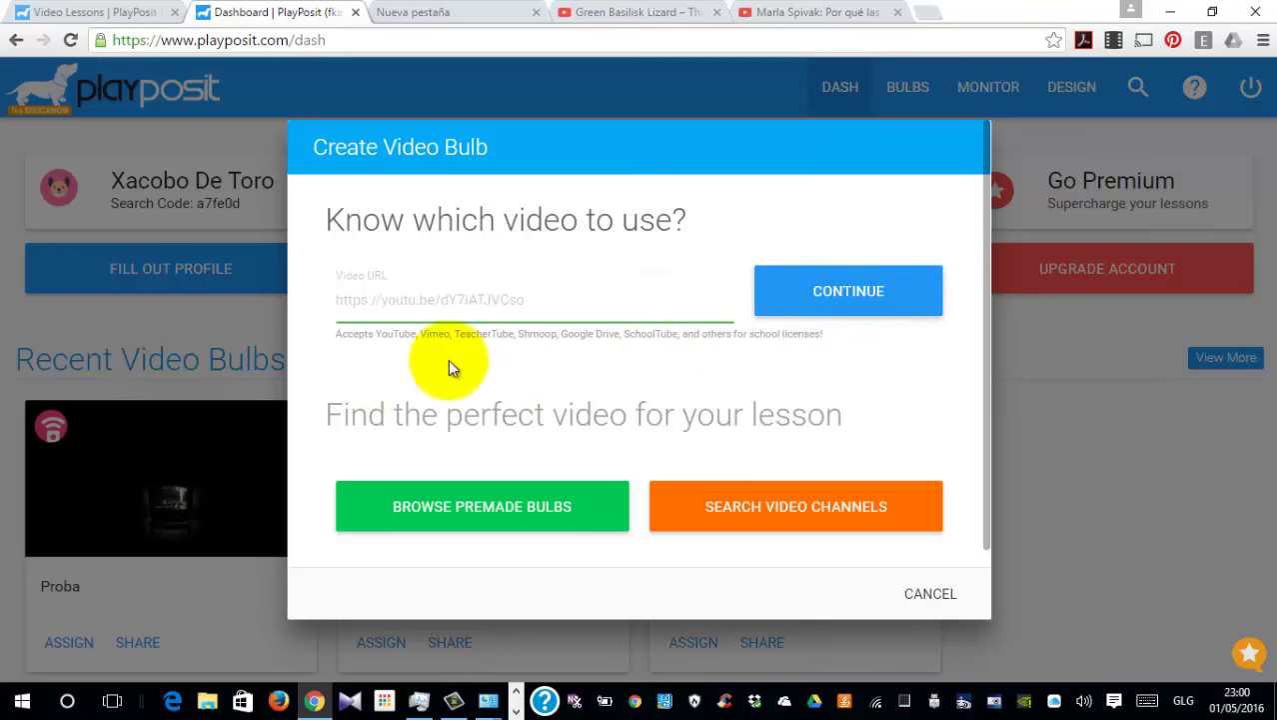
left_click_drag(342, 342, 350, 332)
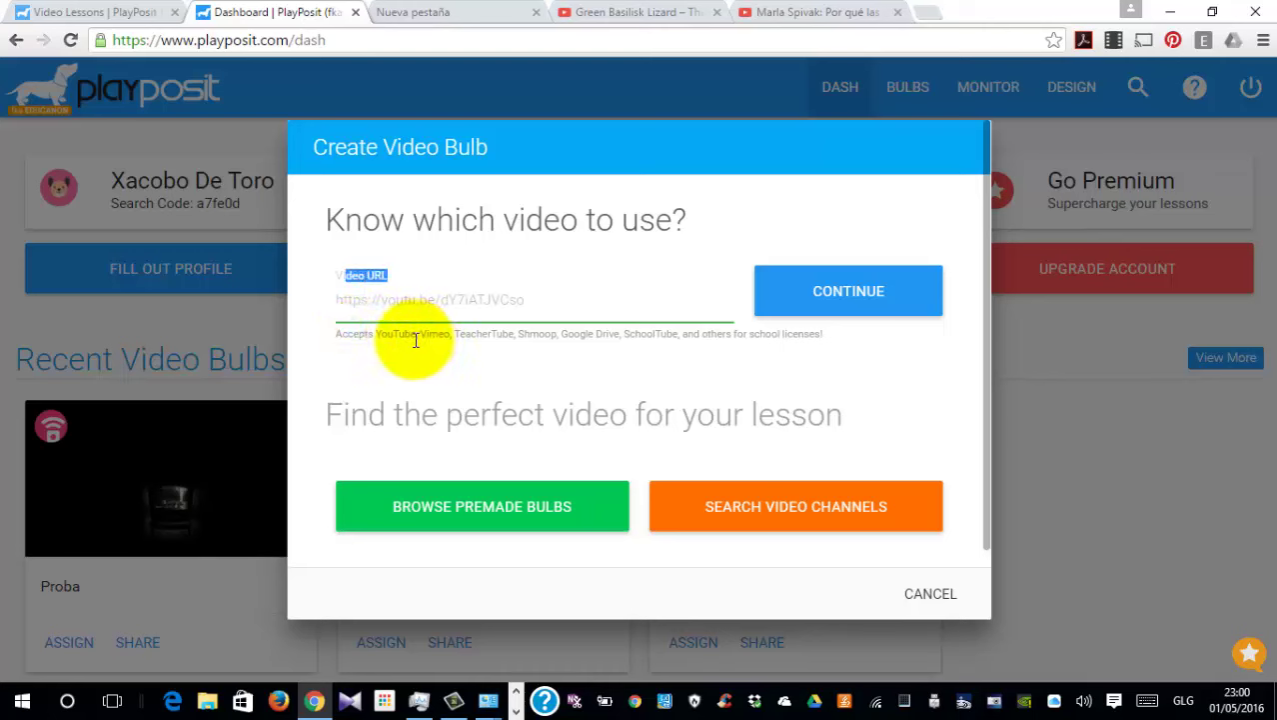
left_click(415, 341)
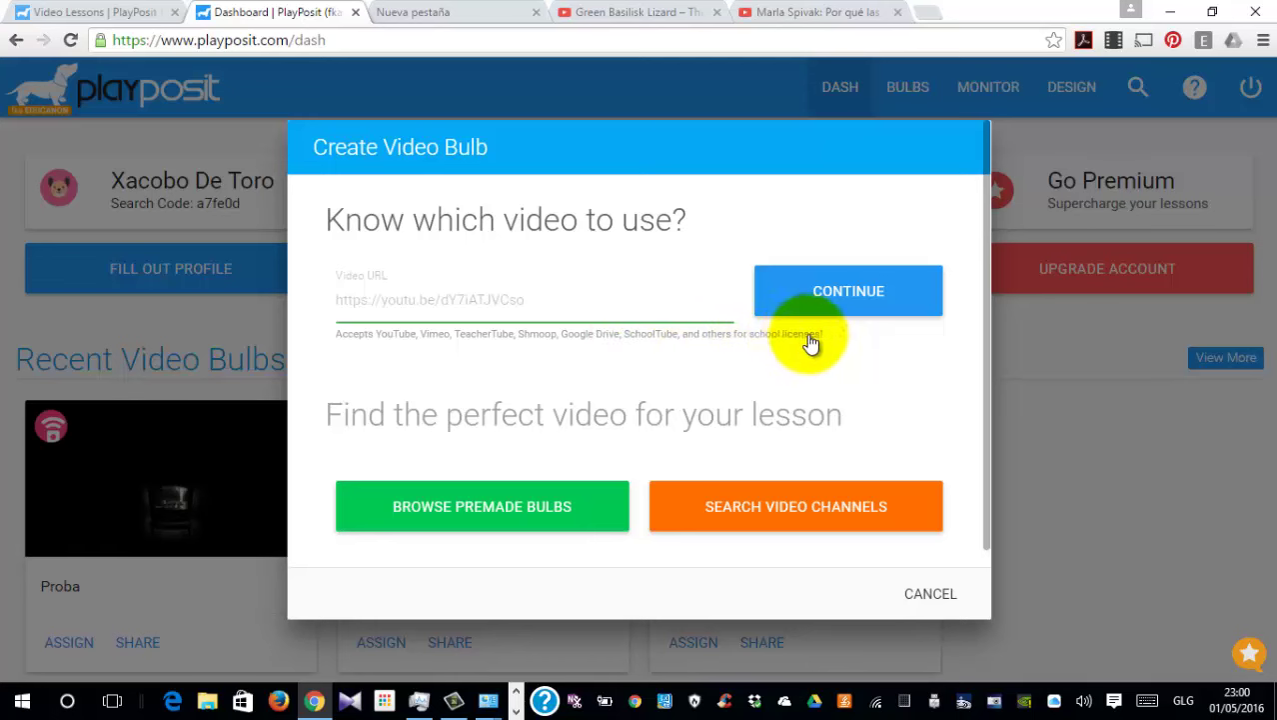
Continue to the lesson details and enter the title "A vida das abellas" and the learning objective "Comprender a importancia das abellas"
left_click(816, 295)
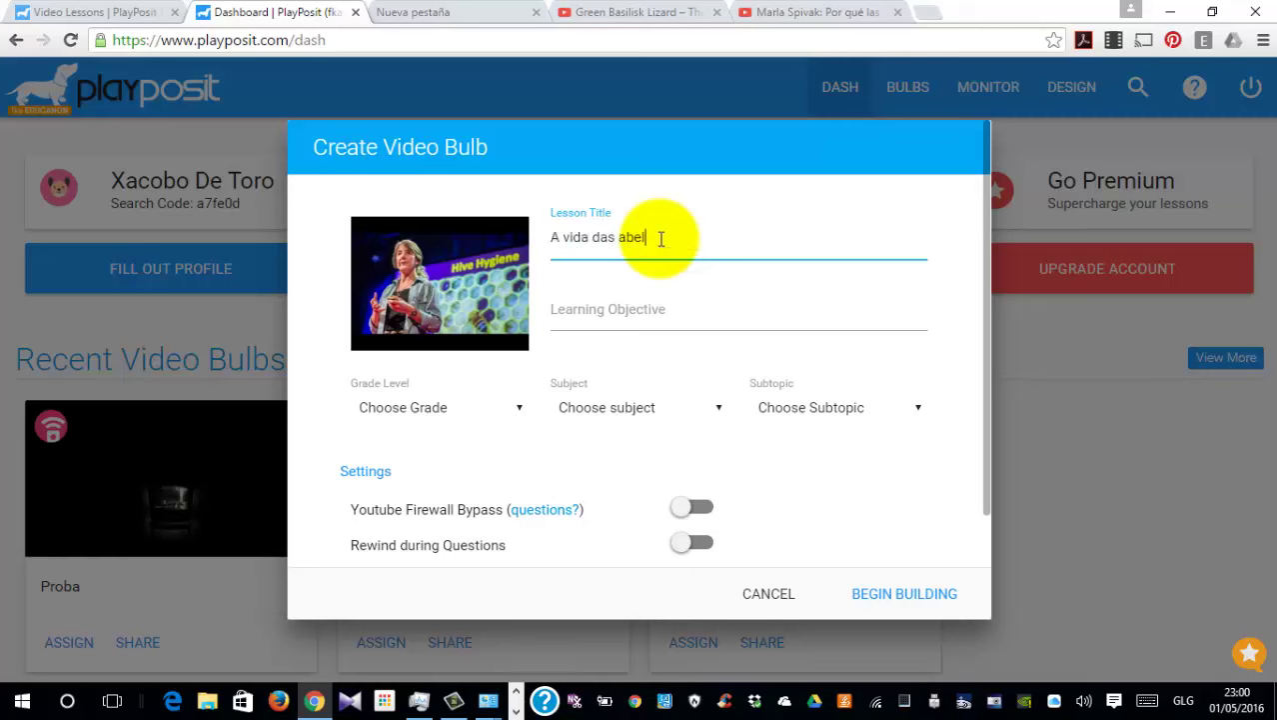
left_click(612, 316)
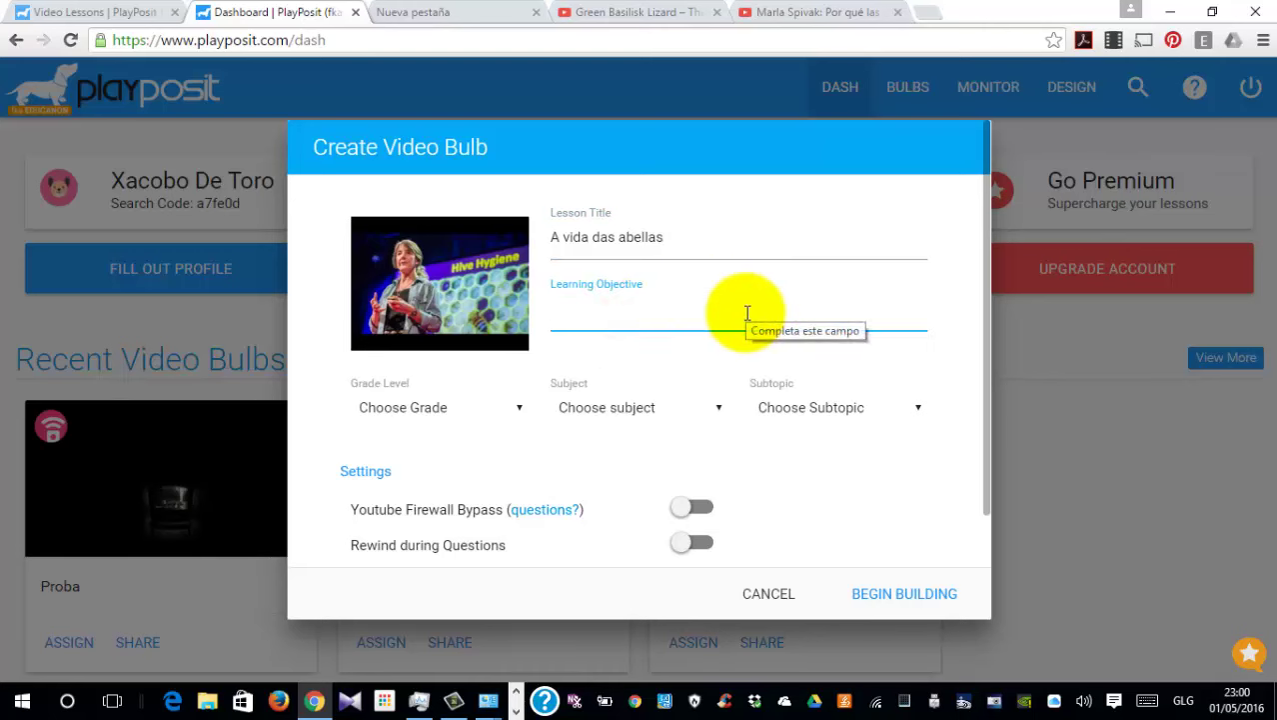
type("Co")
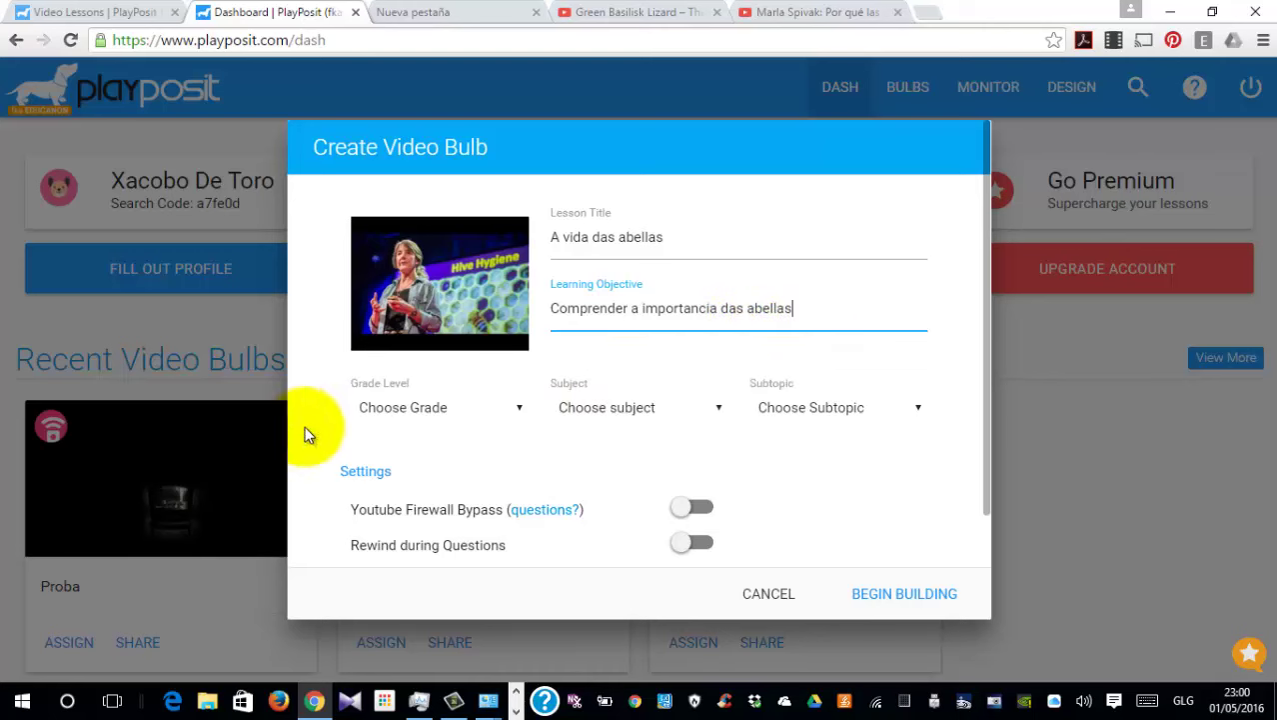
Set the lesson's grade level to Other, its subject to Science and its subtopic to Biology
left_click(519, 411)
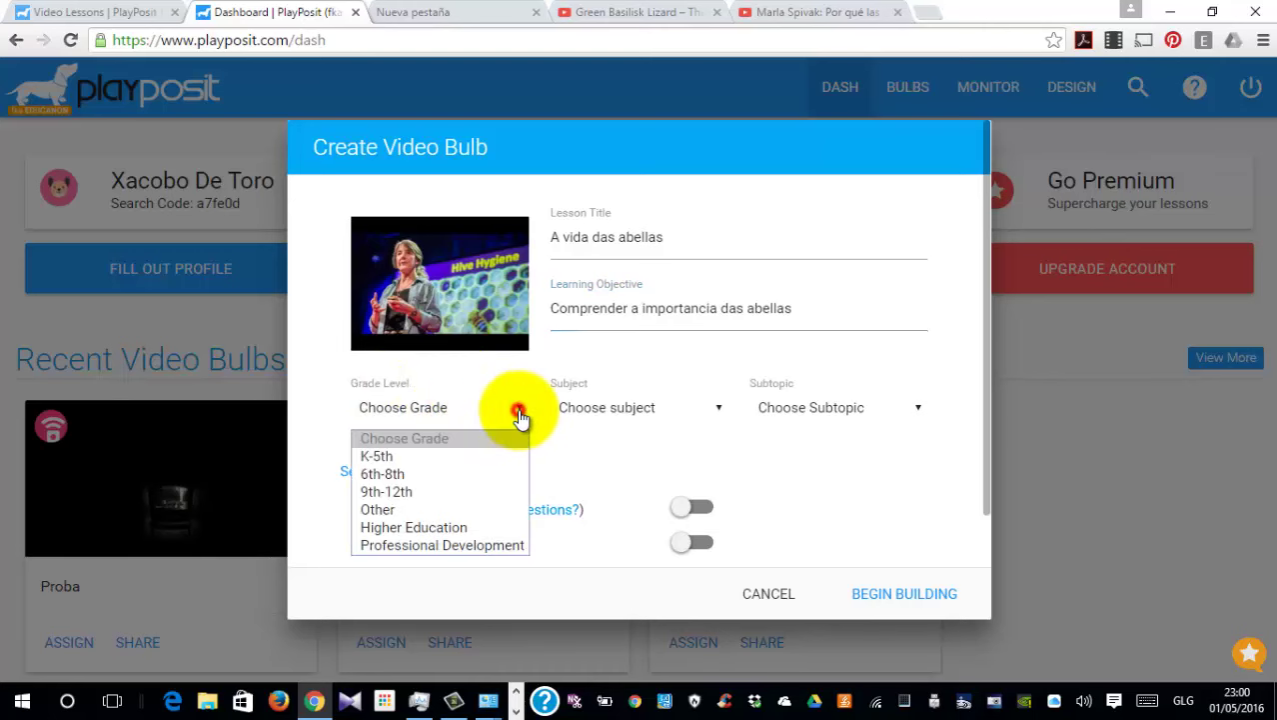
left_click(428, 509)
left_click(642, 418)
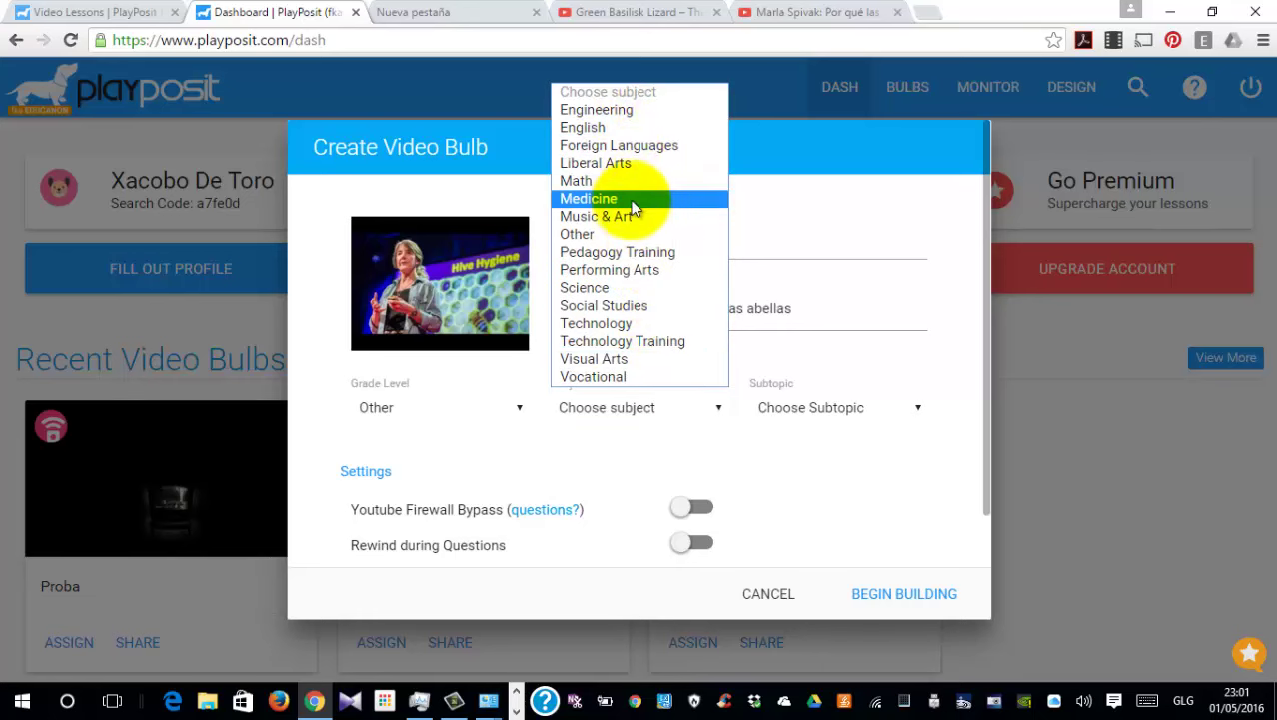
left_click(620, 288)
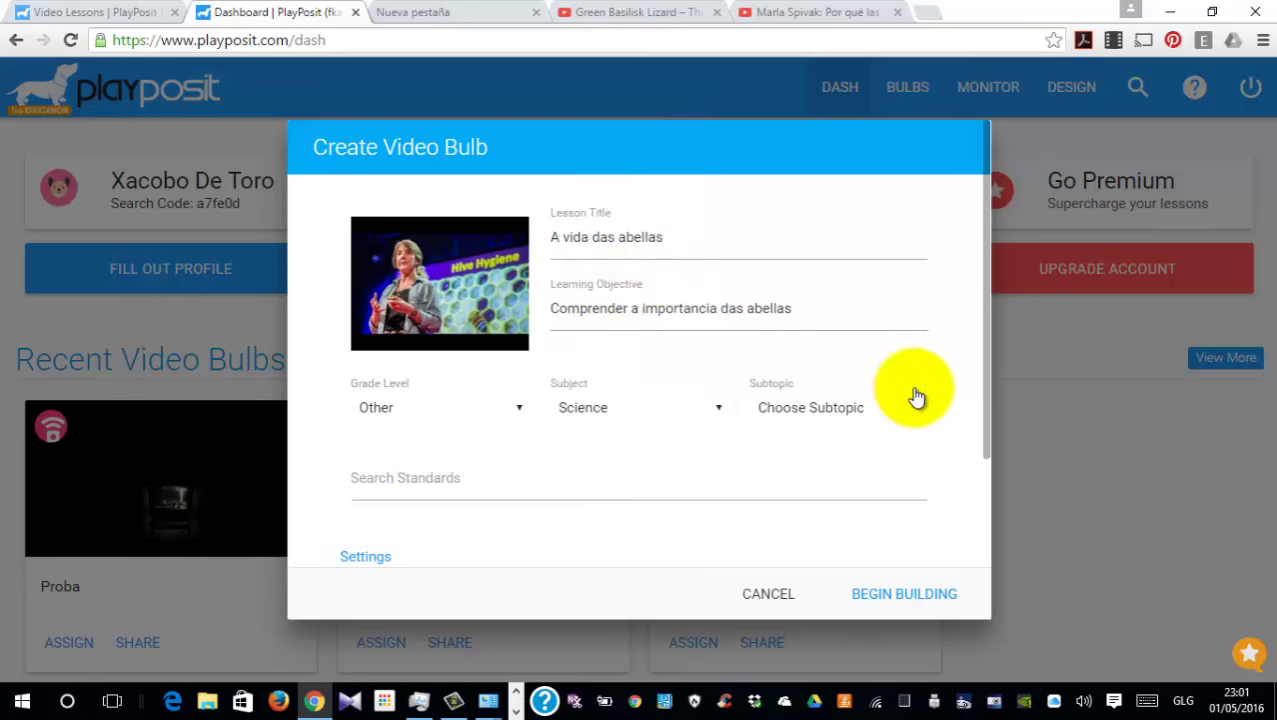
left_click(912, 413)
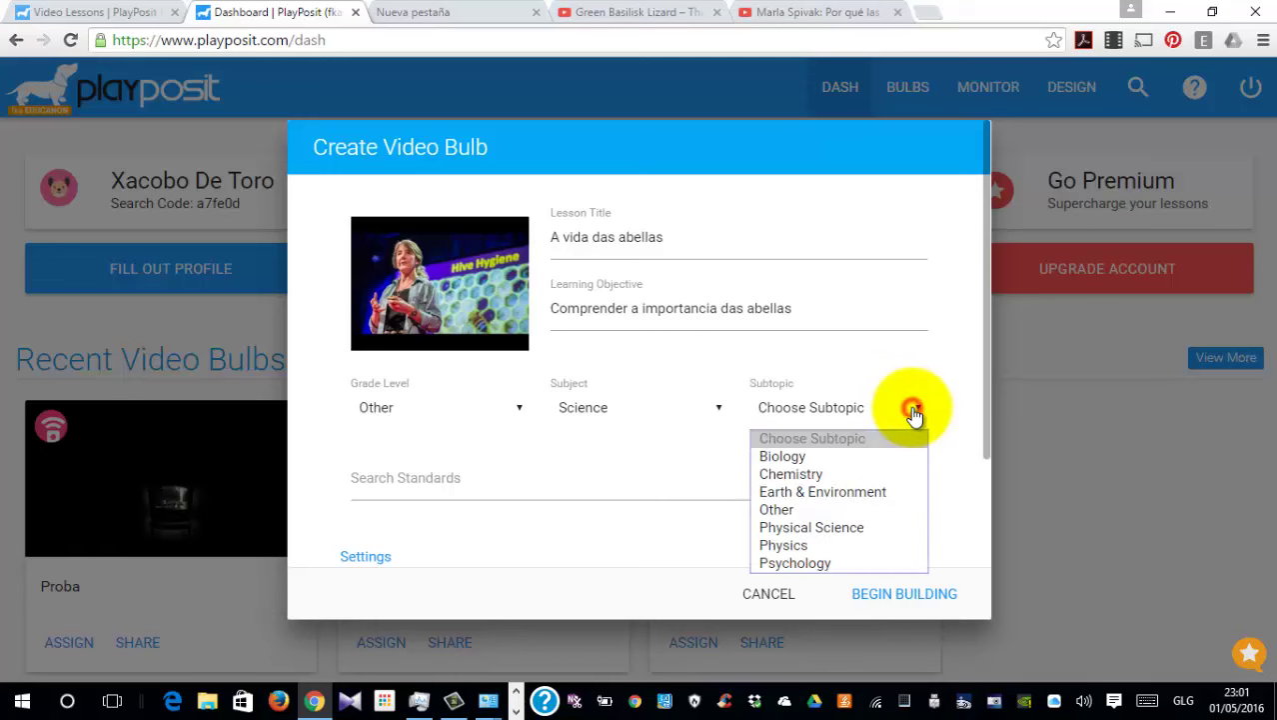
left_click(872, 457)
Enable Rewind during Questions, leave the standards empty, and begin building the bulb
left_click(375, 478)
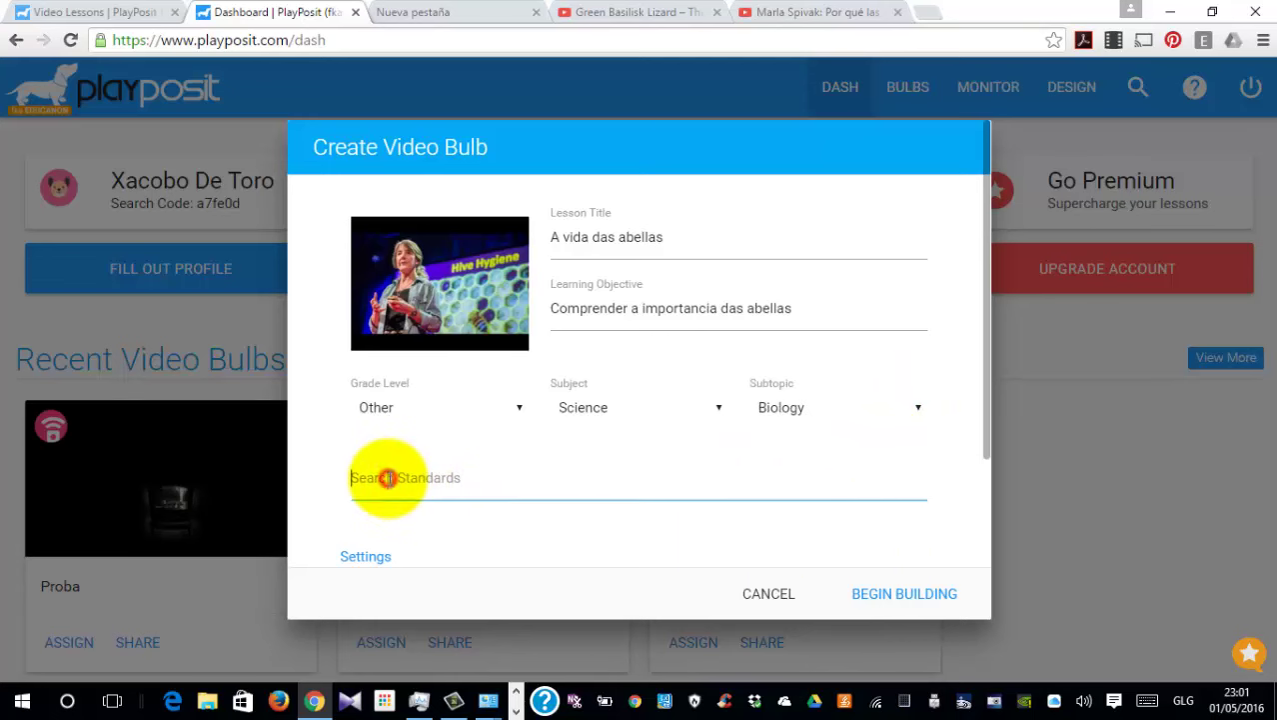
scroll(500, 482, "down", 3)
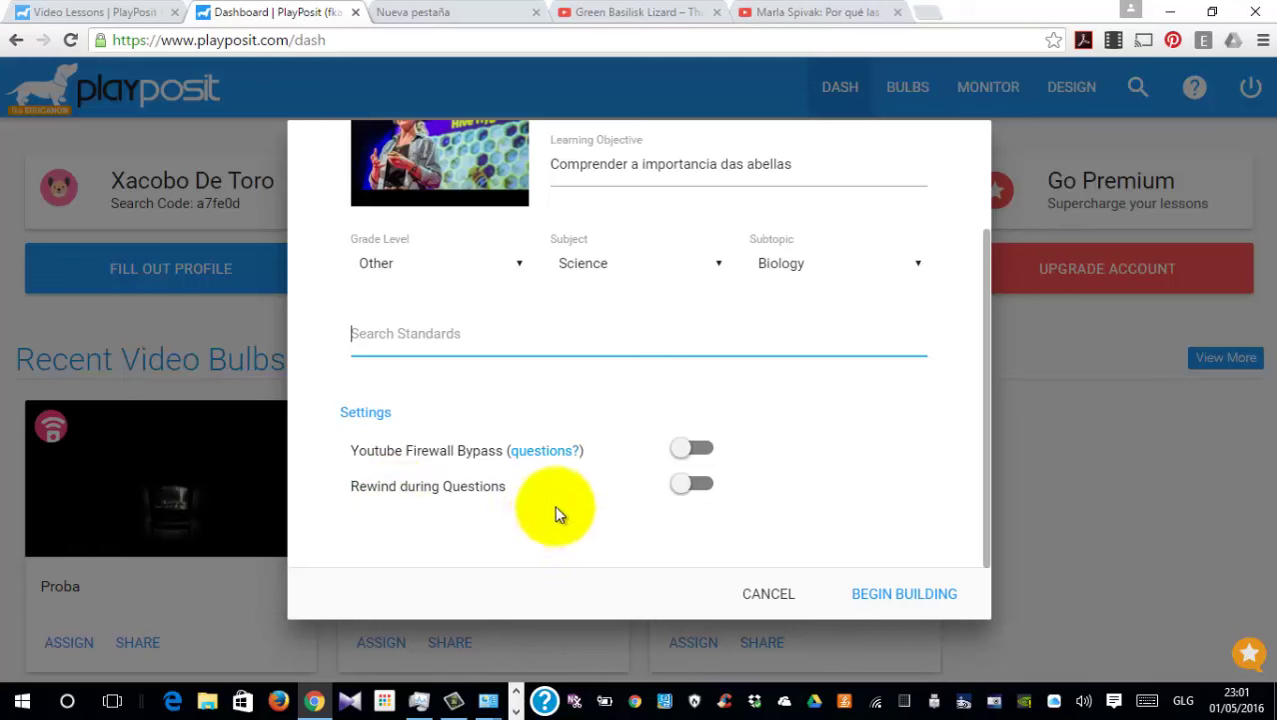
left_click(669, 482)
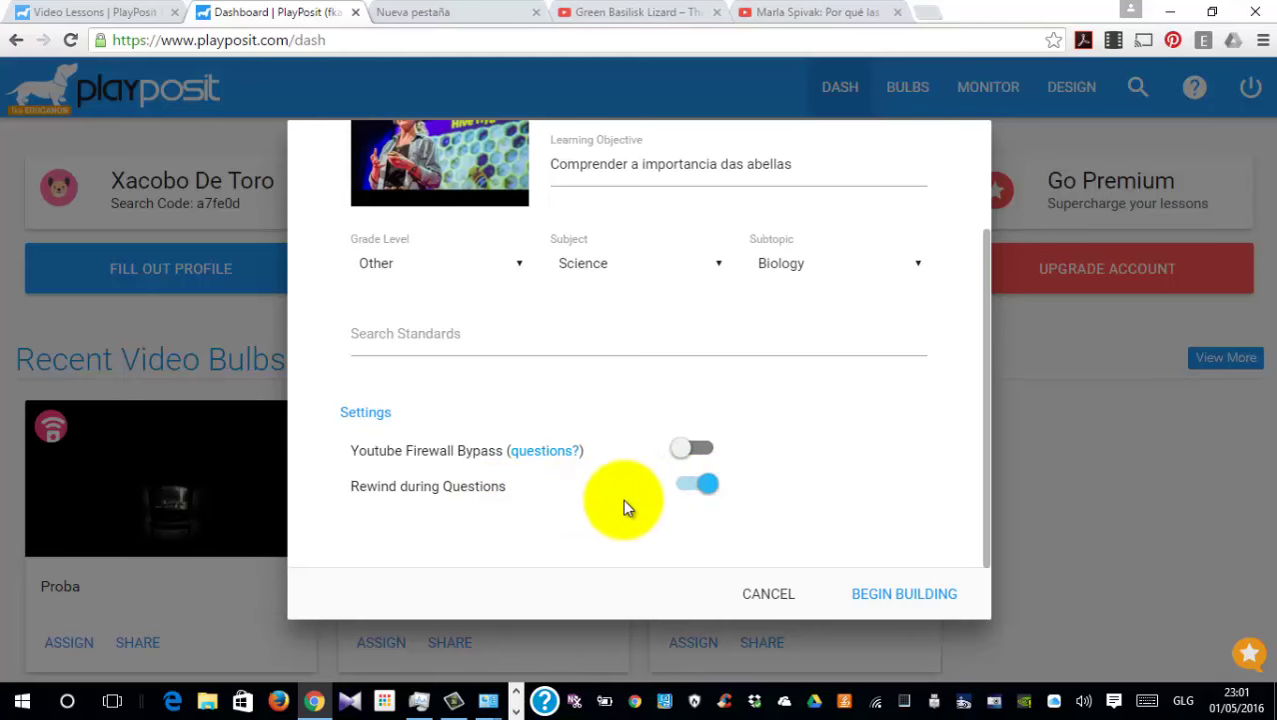
left_click(920, 596)
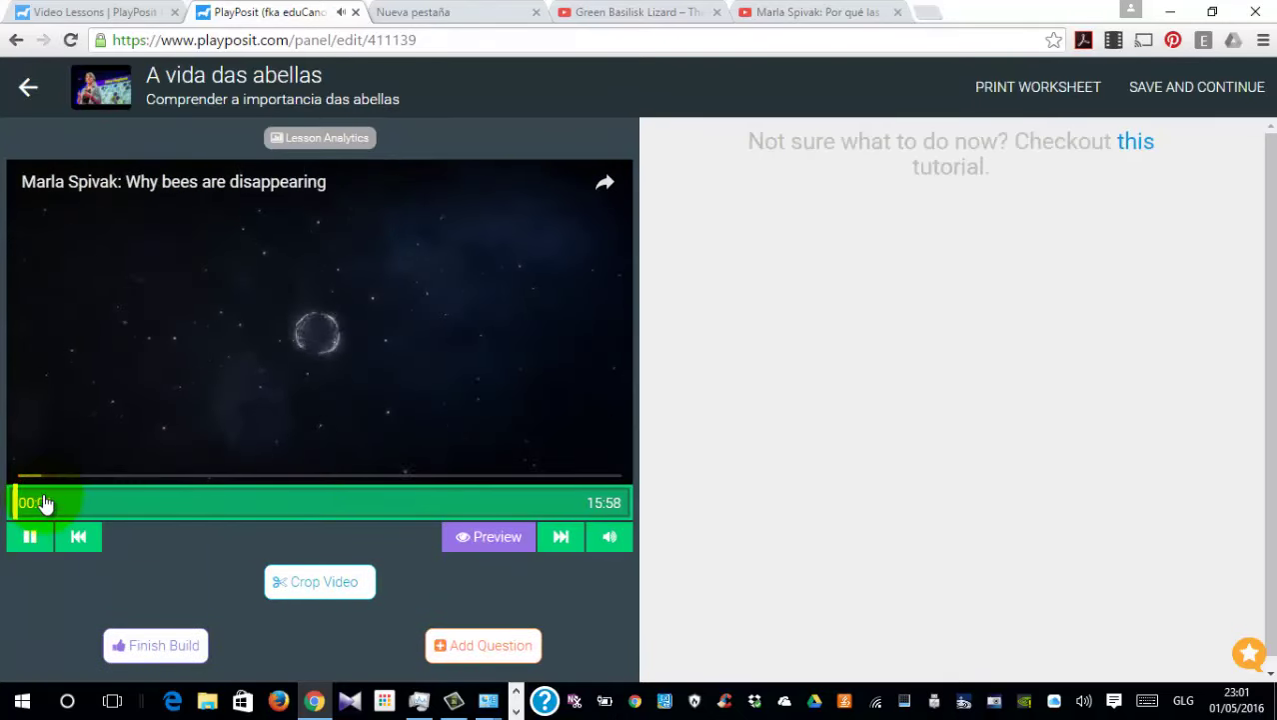
Jump ahead in the lesson video, pause it at 01:08, and open the video crop range
left_click(44, 503)
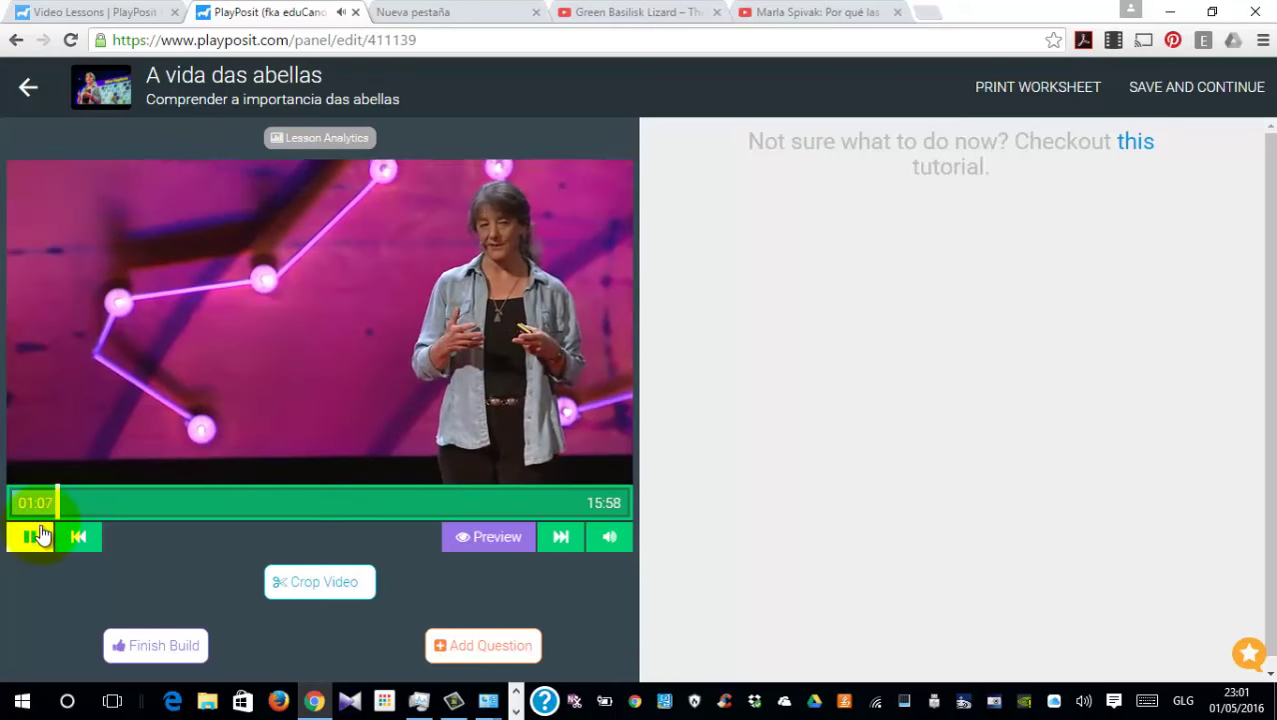
left_click(37, 544)
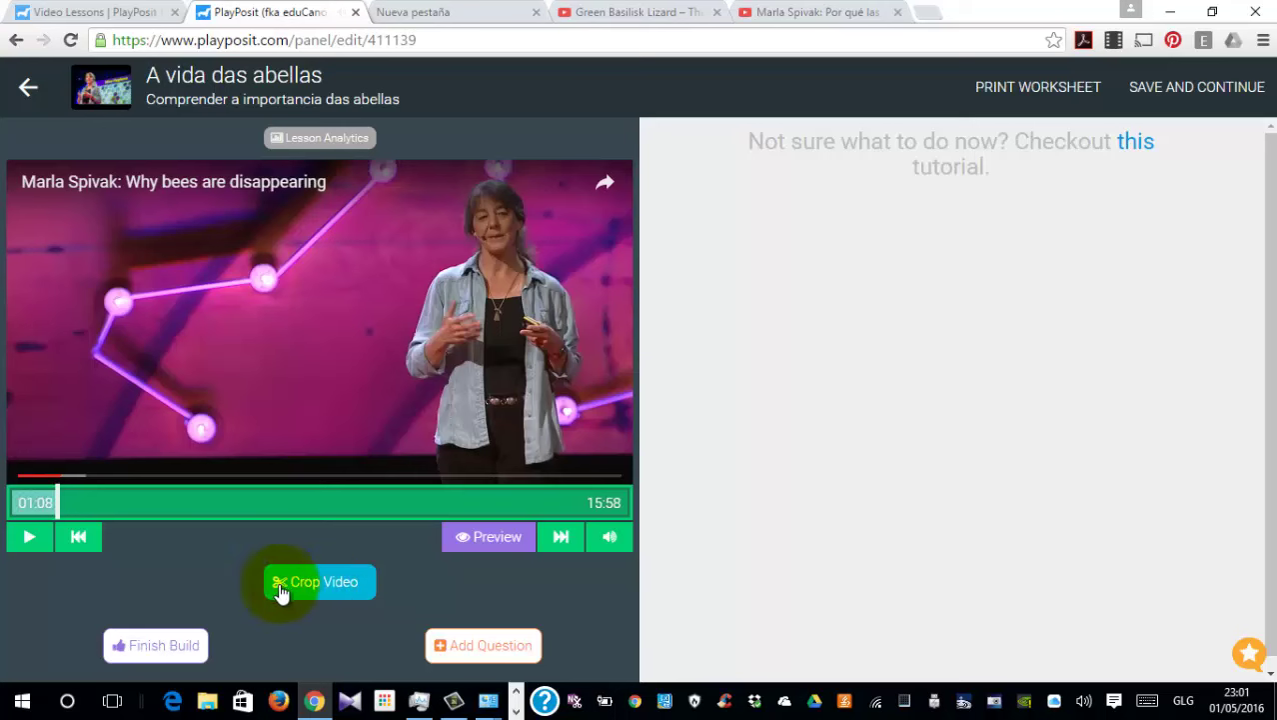
left_click(328, 590)
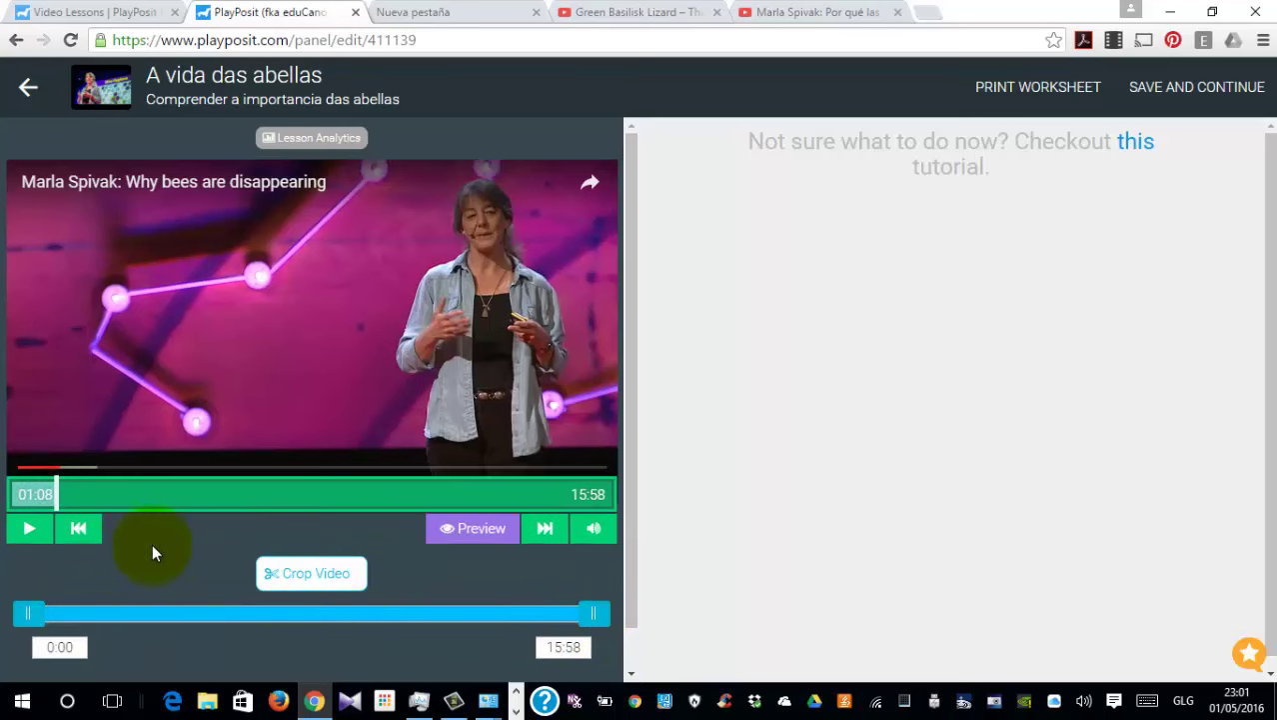
scroll(451, 567, "down", 1)
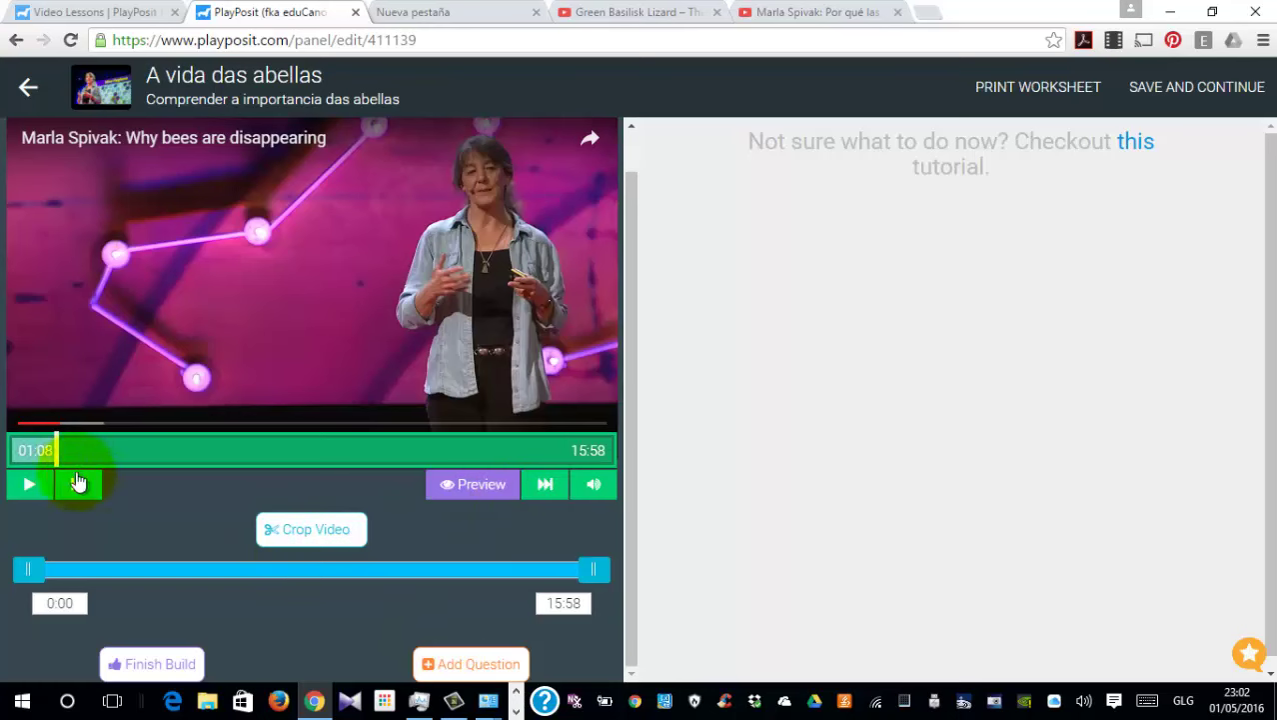
Start adding a question at 01:08 and try the Fill in blank type, then return to the lesson editor
left_click(458, 672)
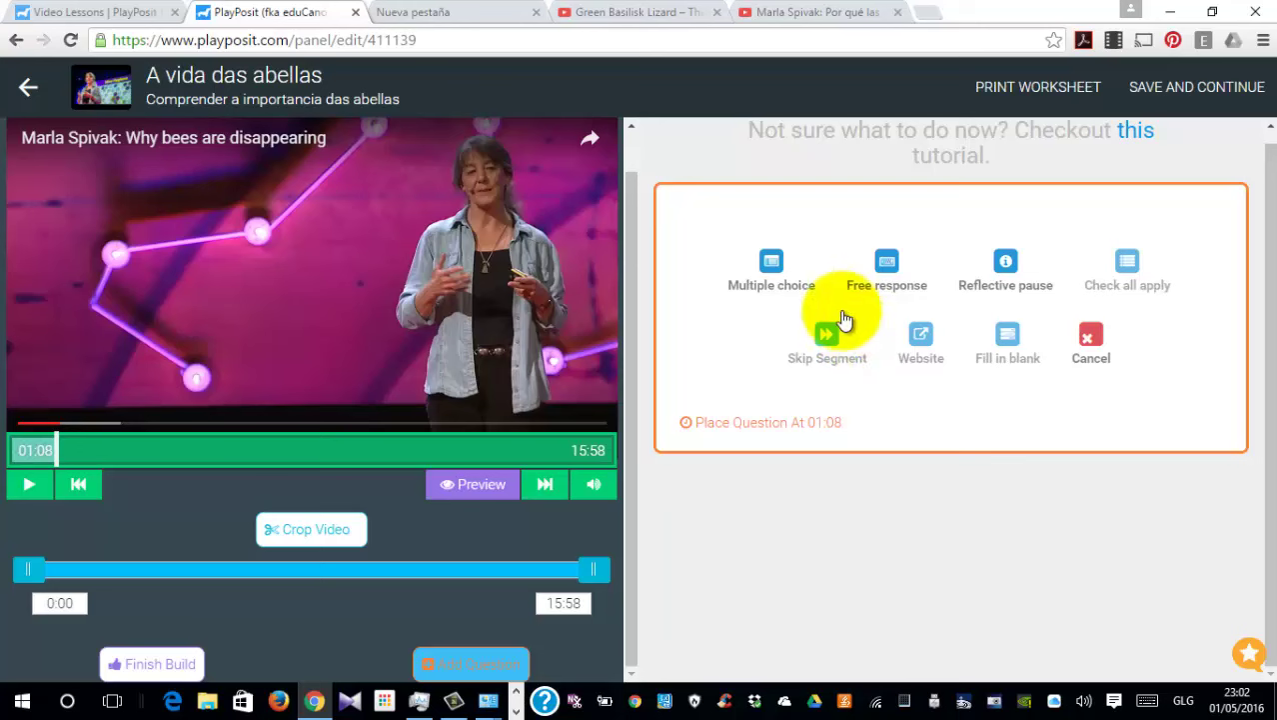
left_click(1012, 337)
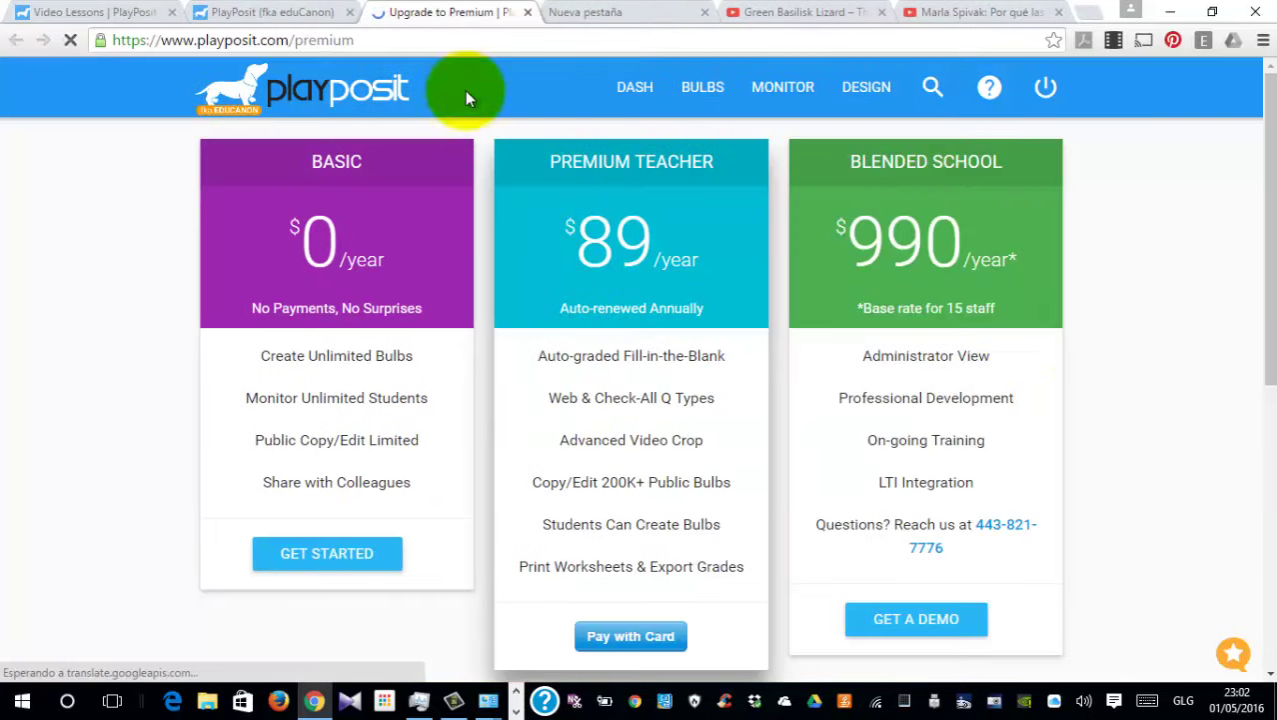
left_click(265, 14)
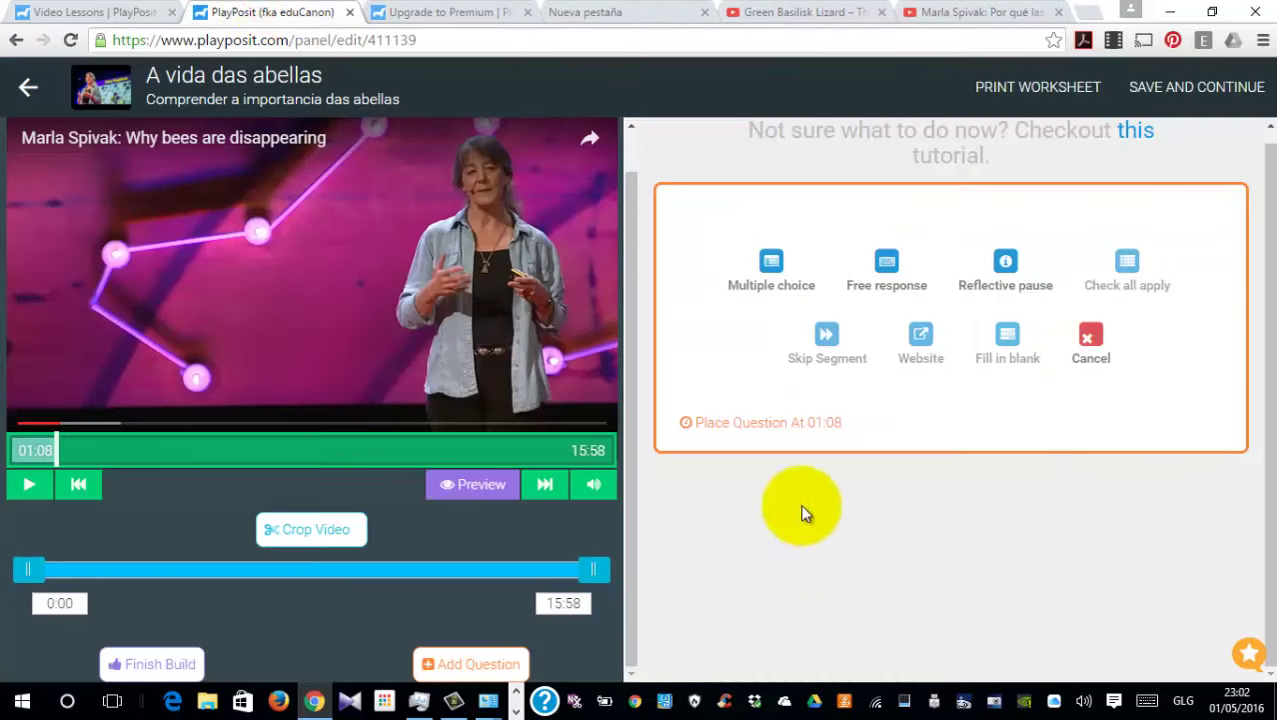
Create a multiple-choice question reading "Cal é o tema que estamos traballando?" with "A desaparición das abellas" as its first answer
left_click(769, 288)
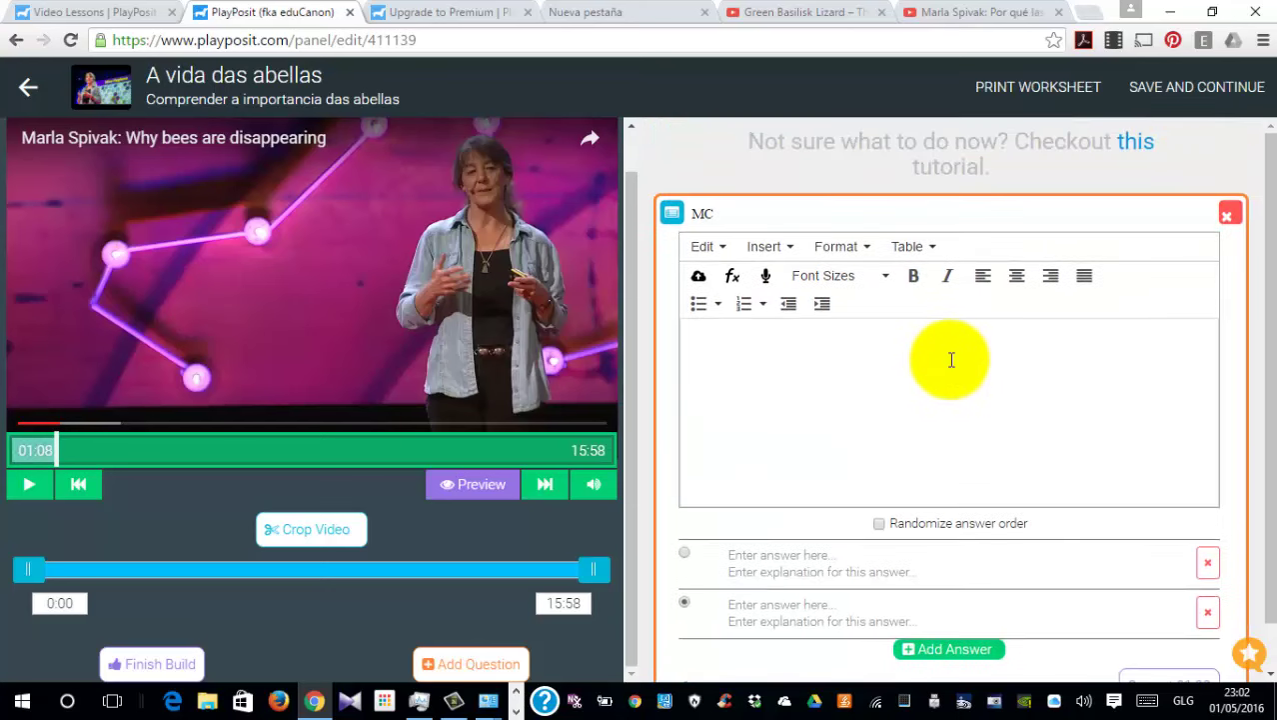
left_click(736, 354)
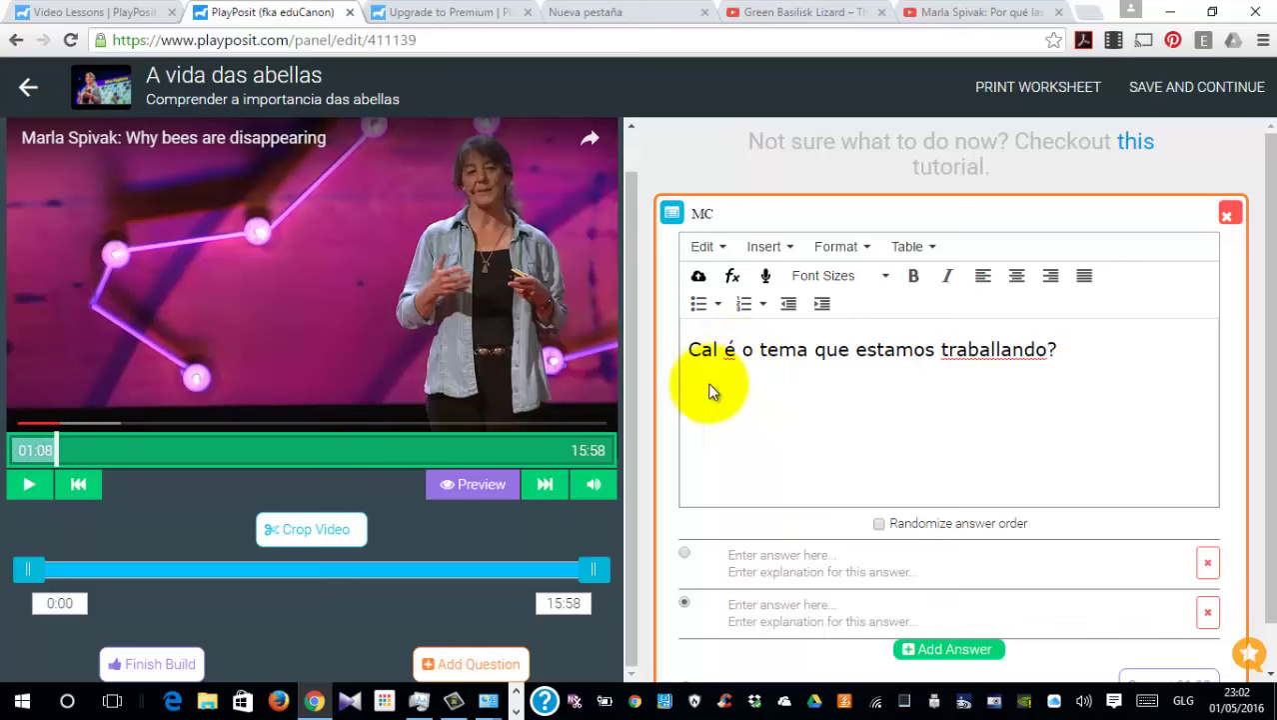
scroll(967, 463, "down", 1)
scroll(968, 463, "down", 1)
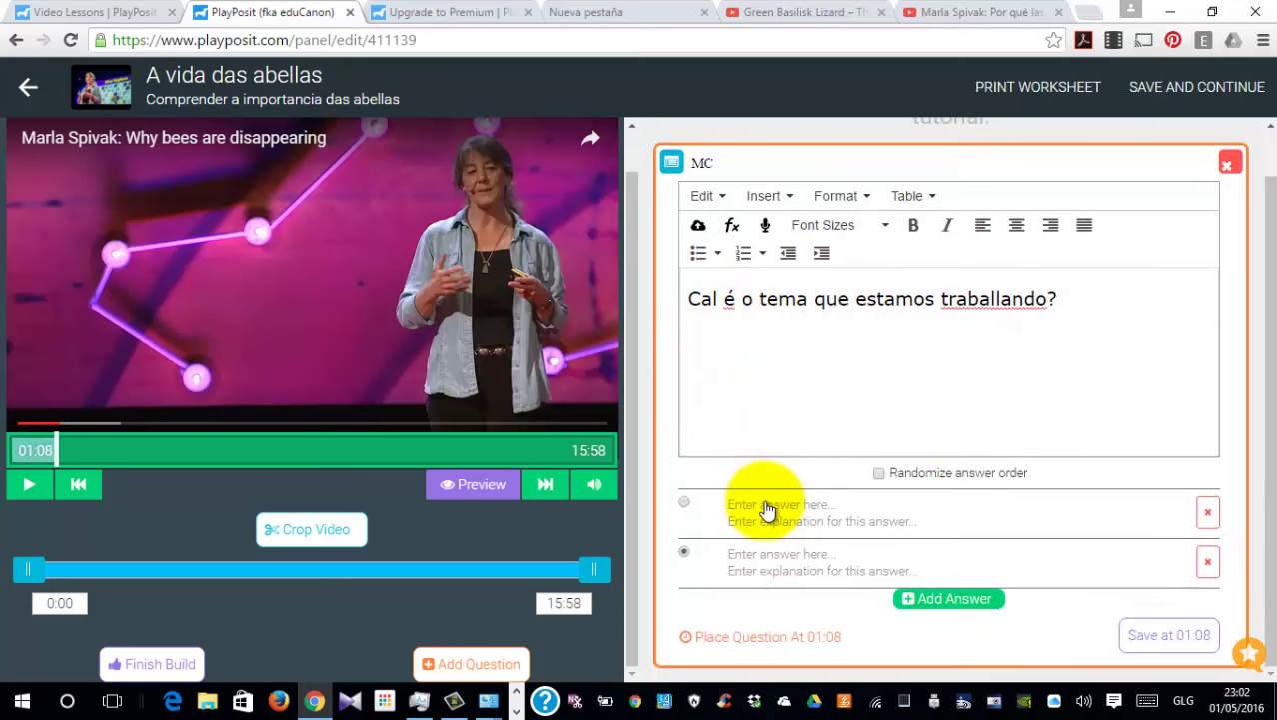
left_click(765, 507)
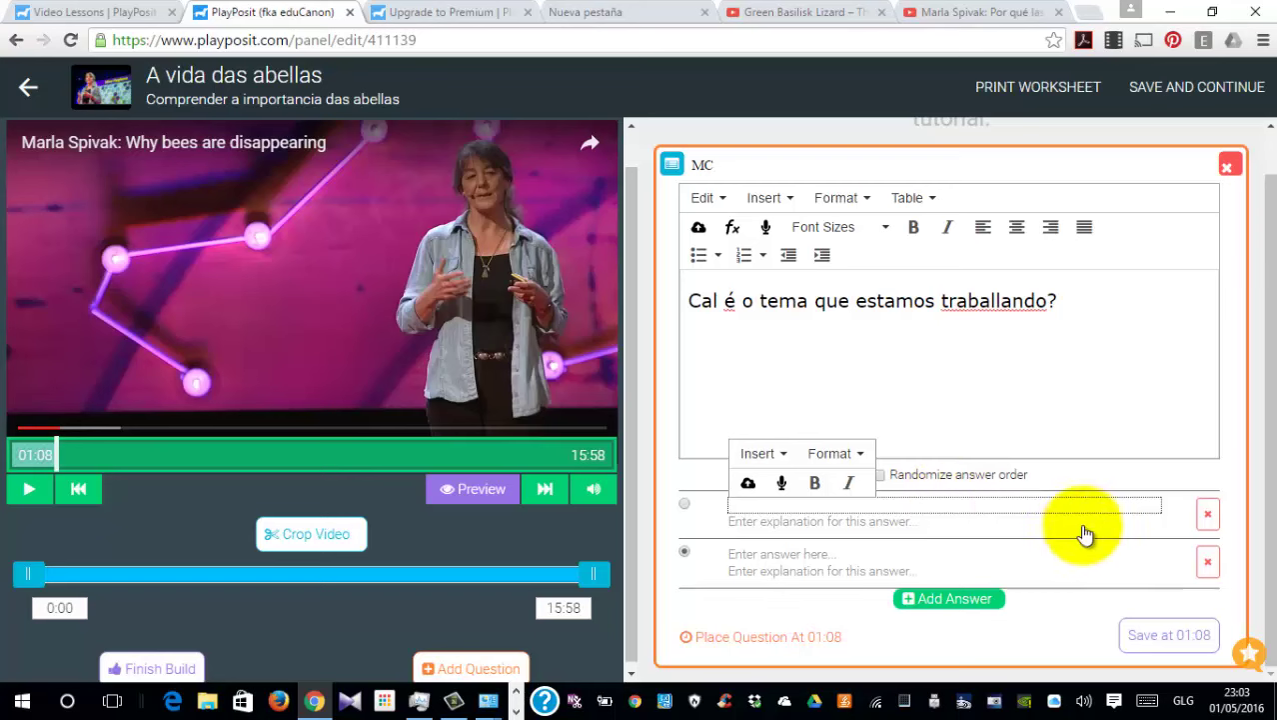
type("A d")
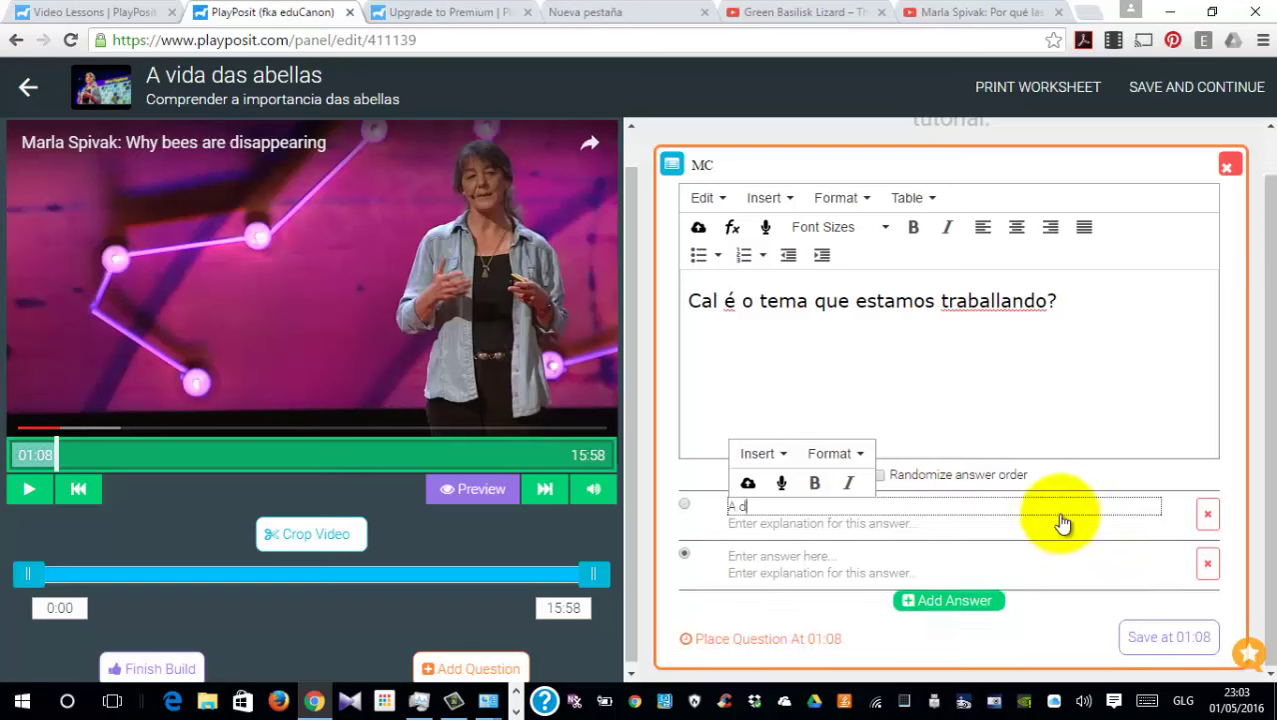
type("esaparicio")
type("n das abellas")
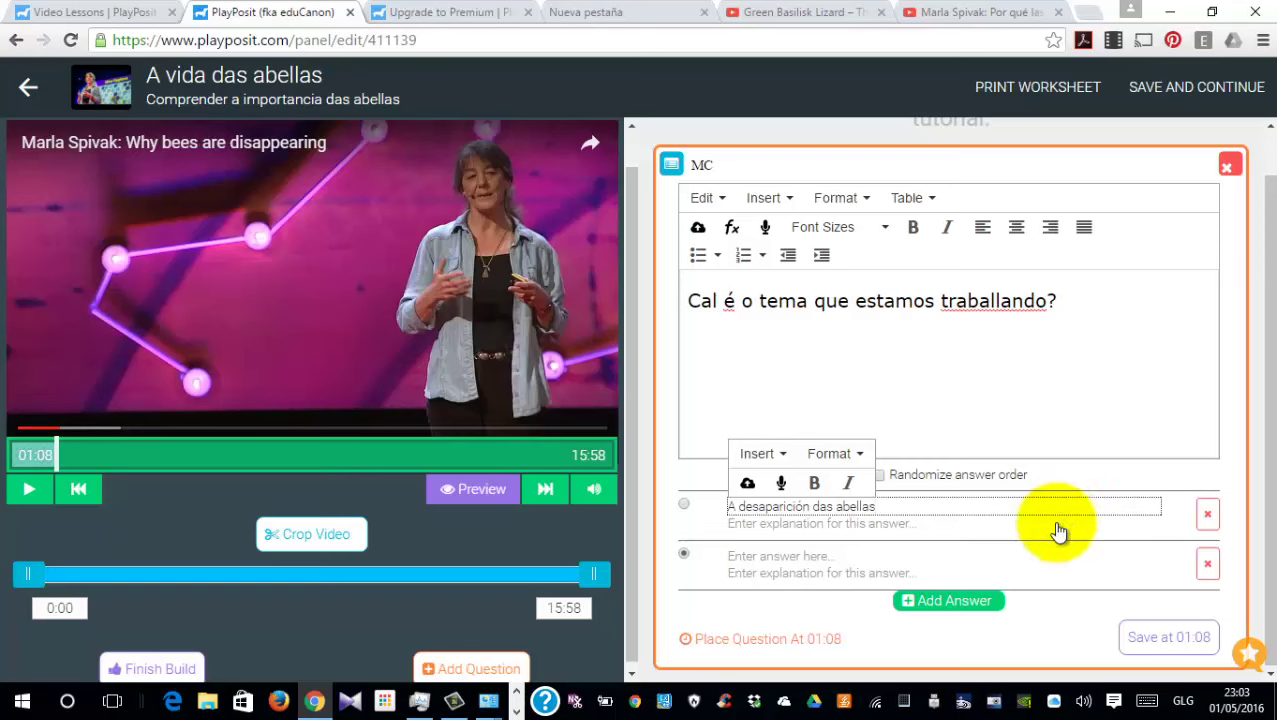
Enter "O impacto das picaduras das abellas" as the second answer and add a third answer, "A simbiose das abellas cos humanos"
left_click(767, 556)
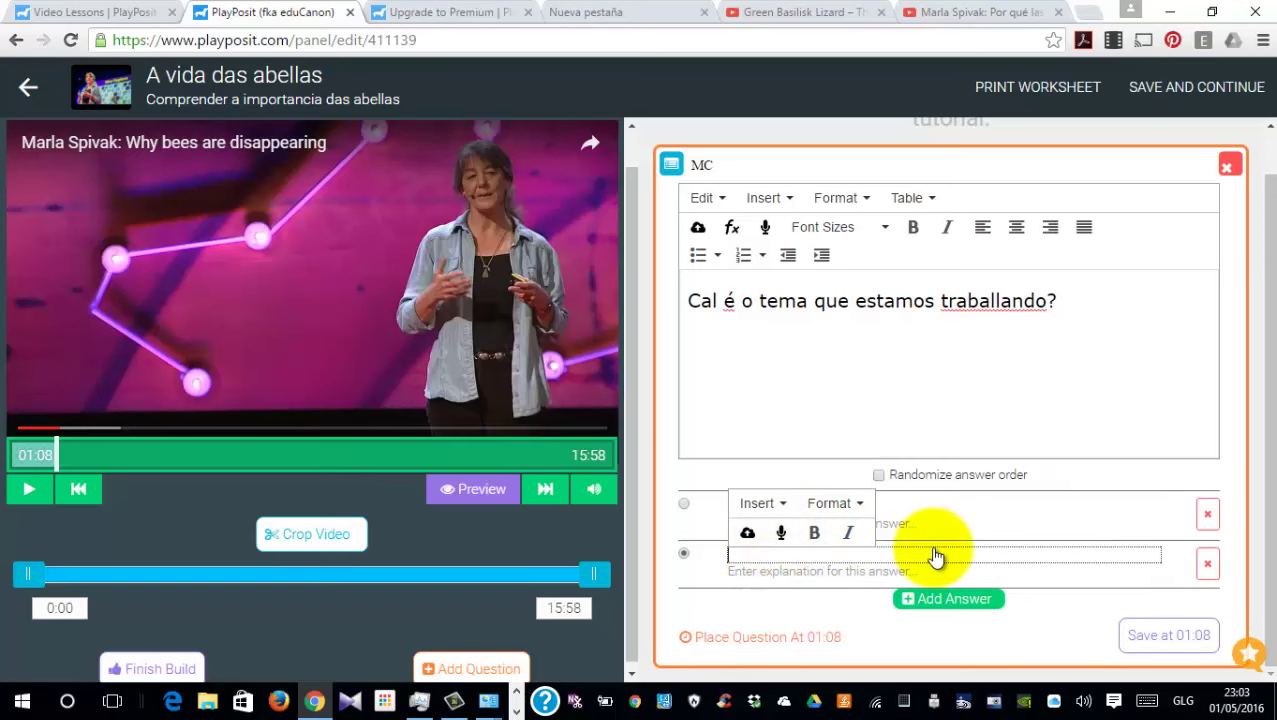
type("A")
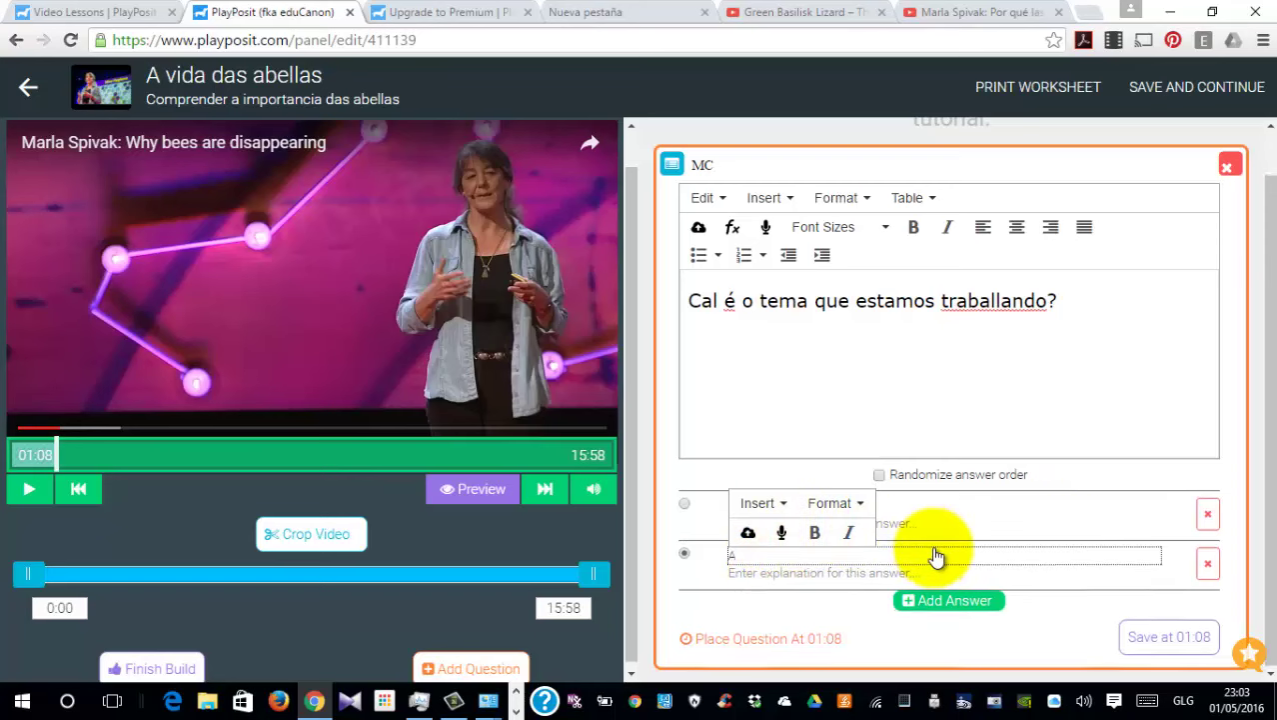
type(" impacto das pica")
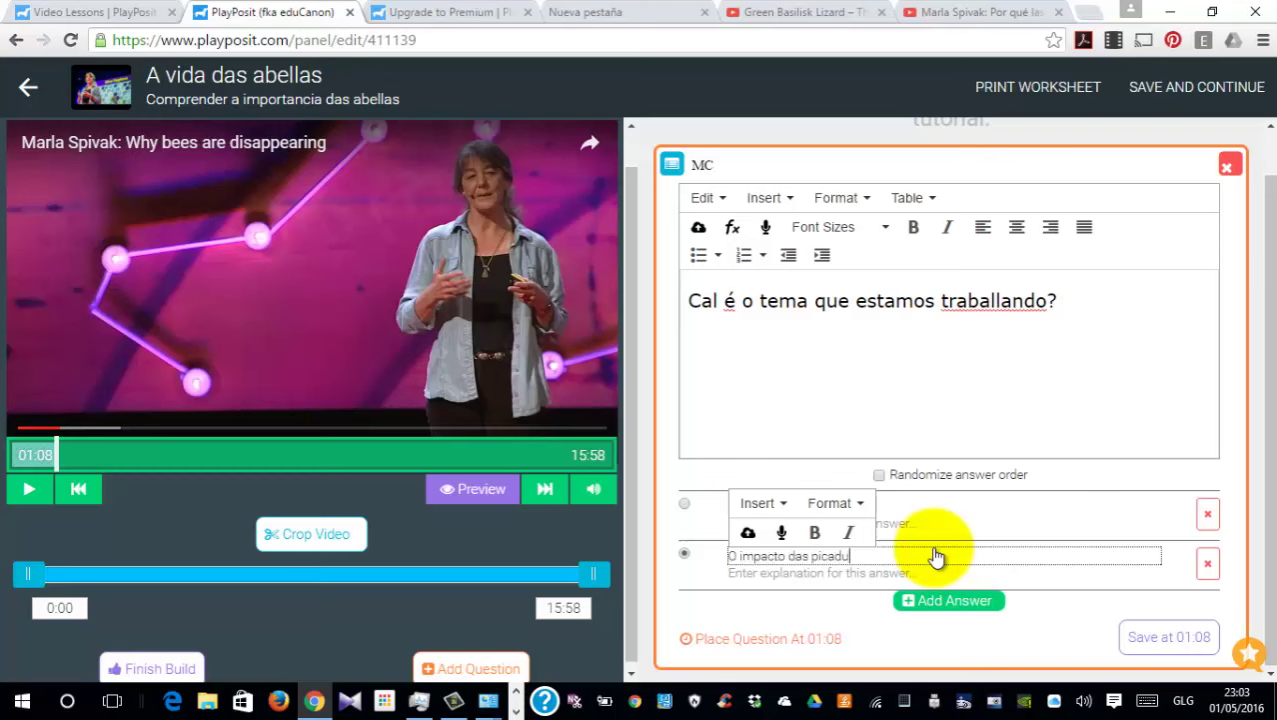
type("duras da")
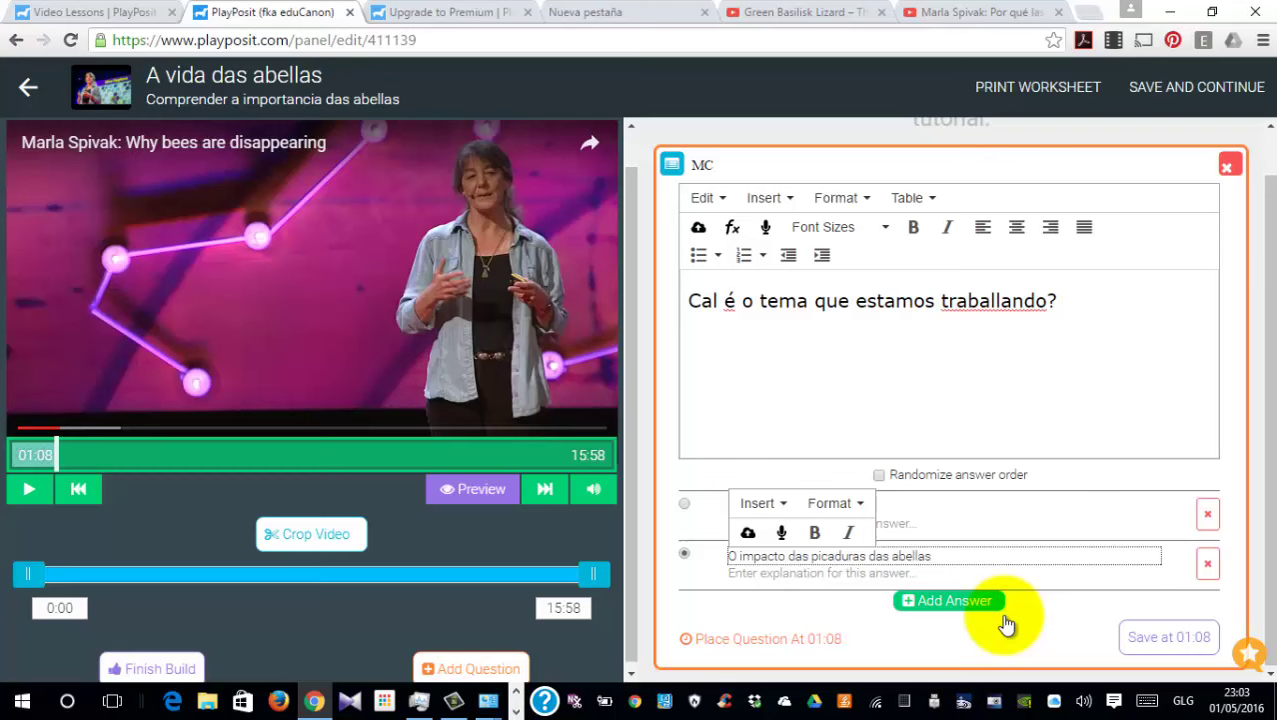
left_click(974, 603)
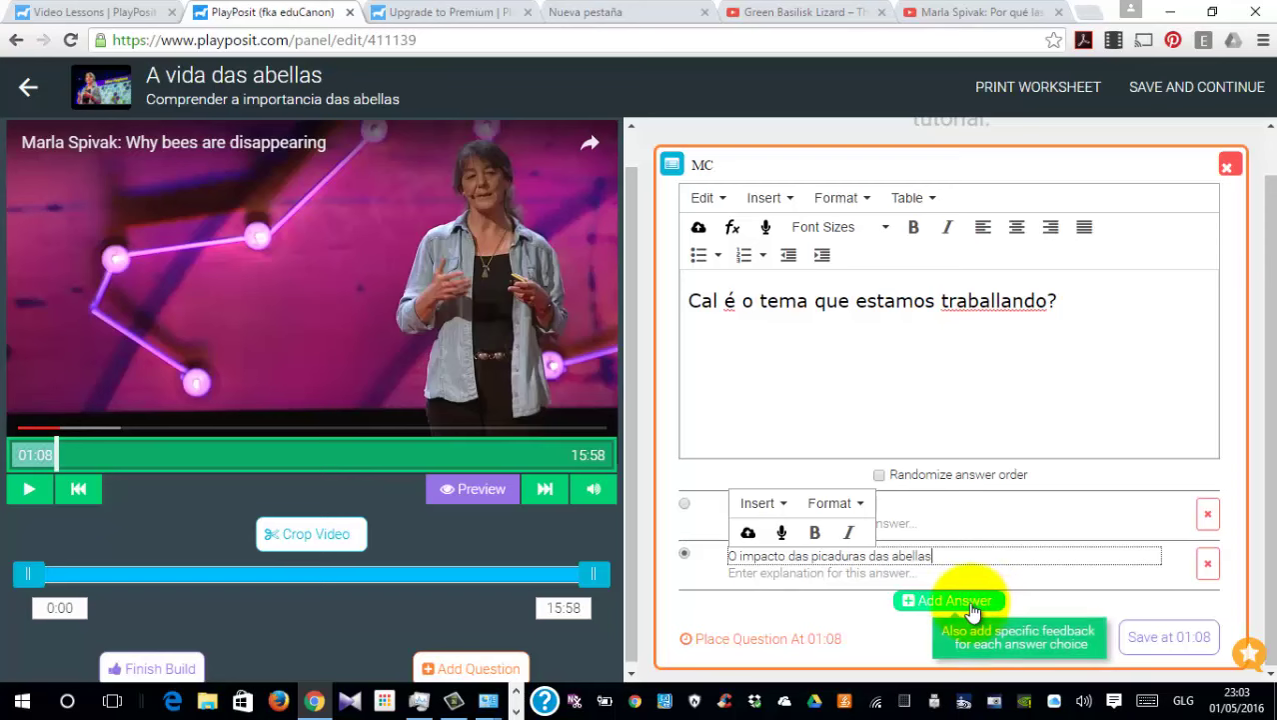
left_click(812, 583)
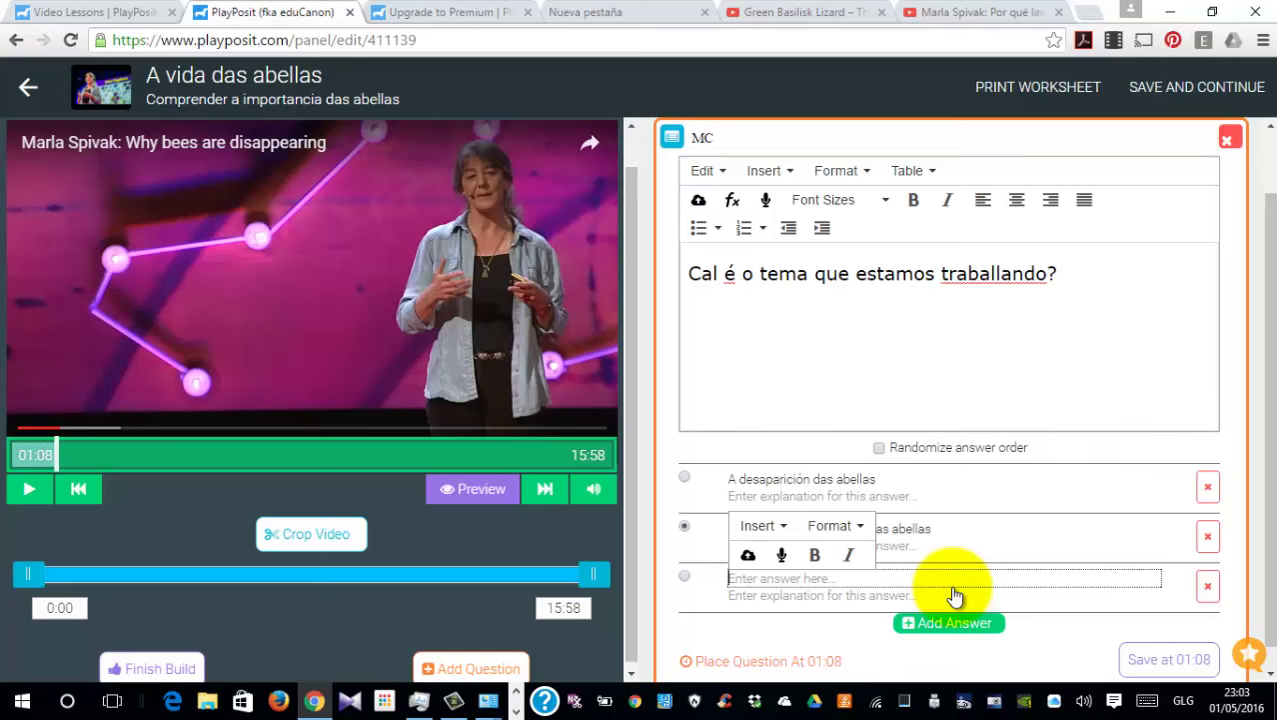
type("A simbiose das a")
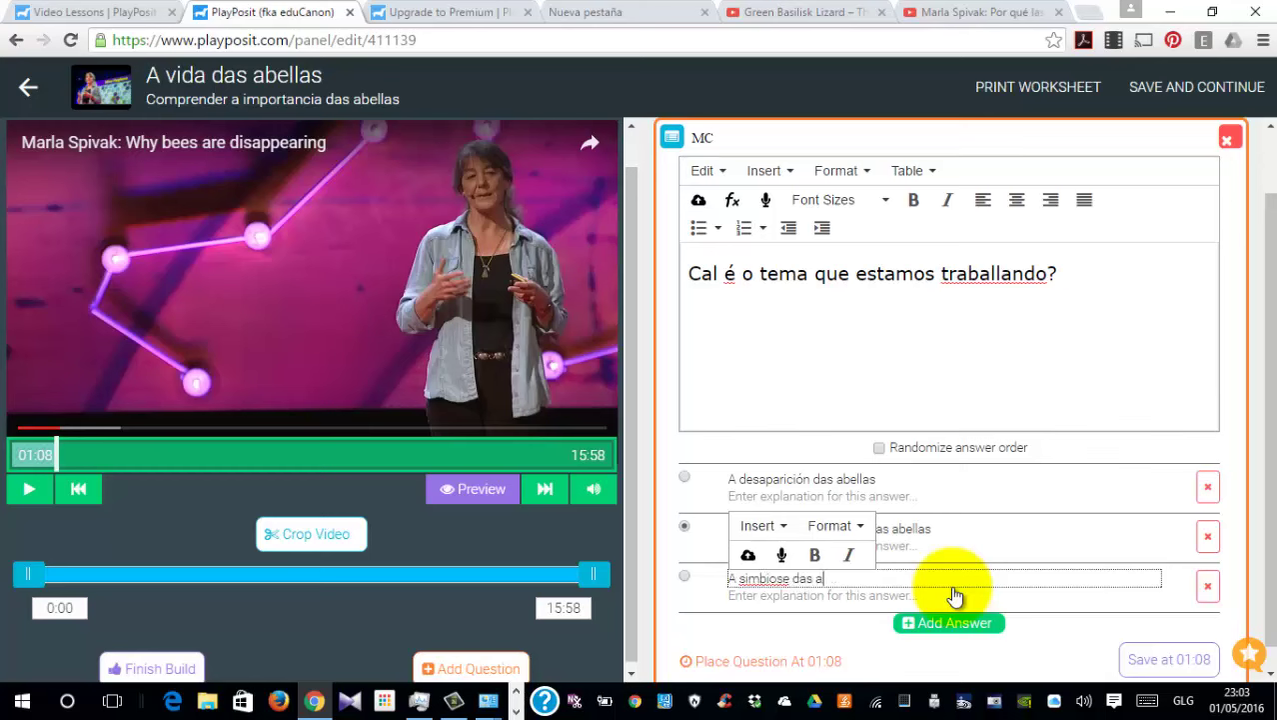
type("bellas cos humanos")
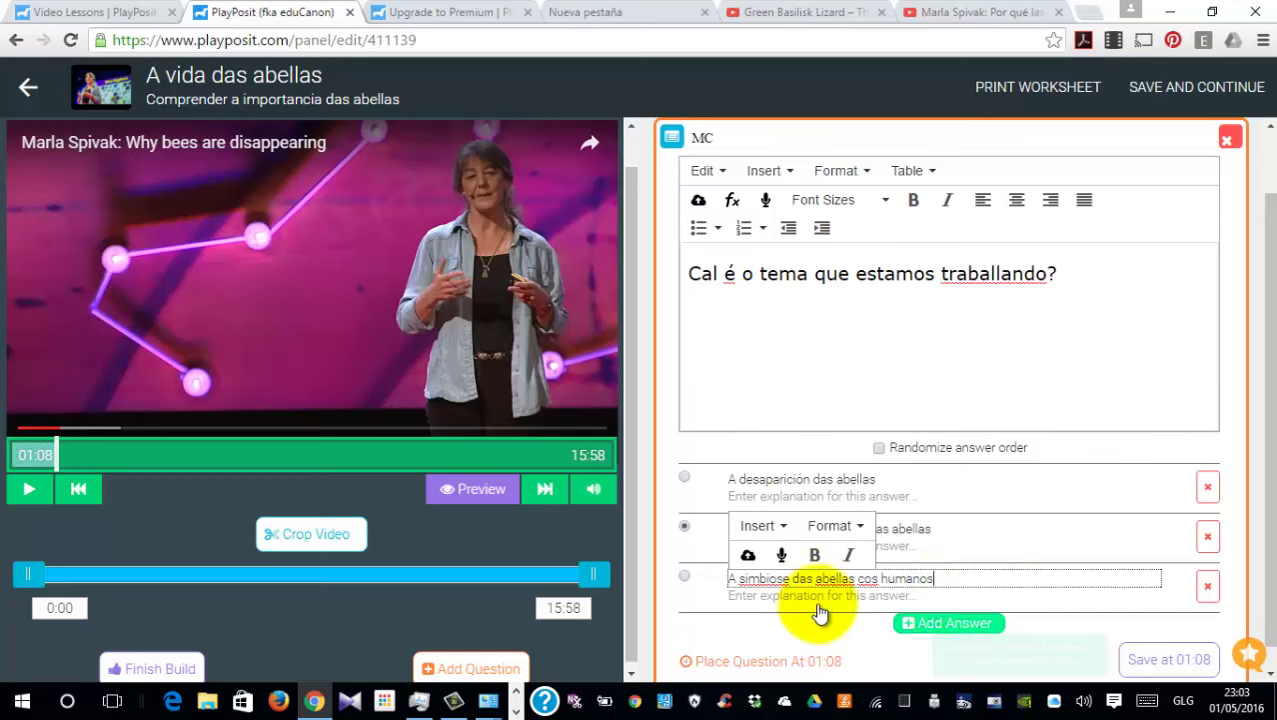
Mark the first answer as correct and give it the explanation "Efectivamente, veremos a problemática do uso de"
left_click(683, 480)
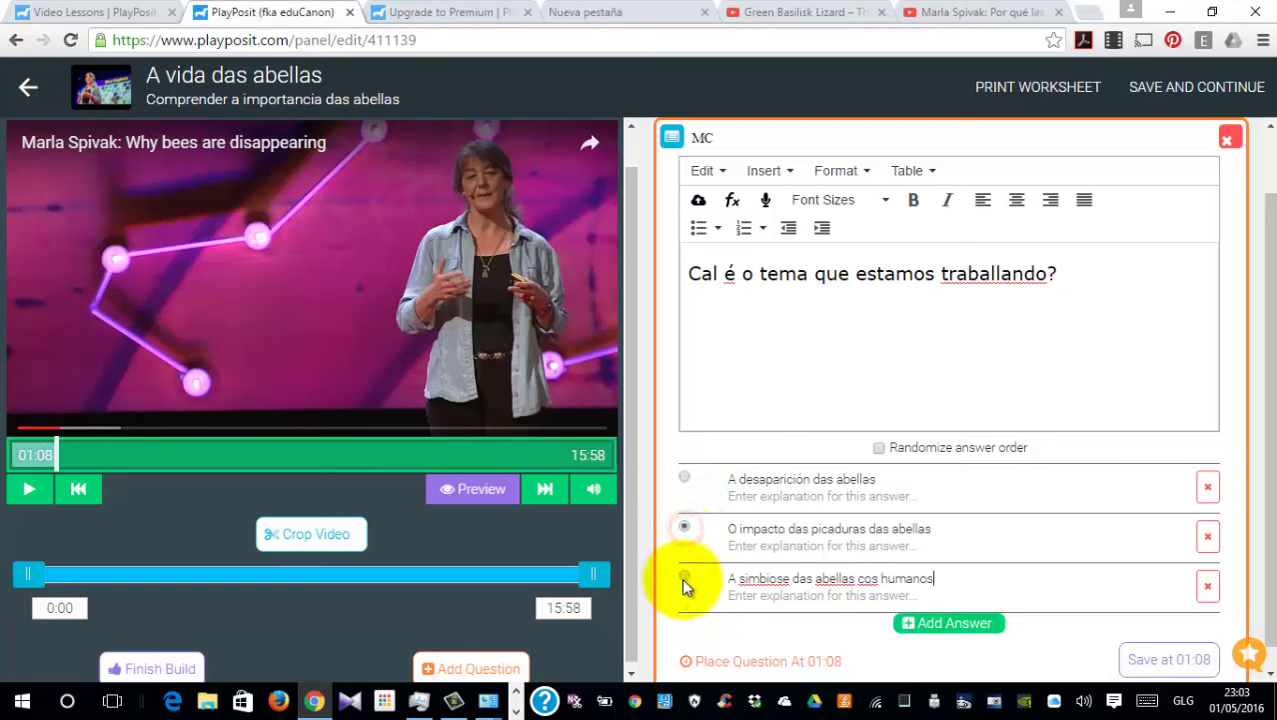
left_click(684, 478)
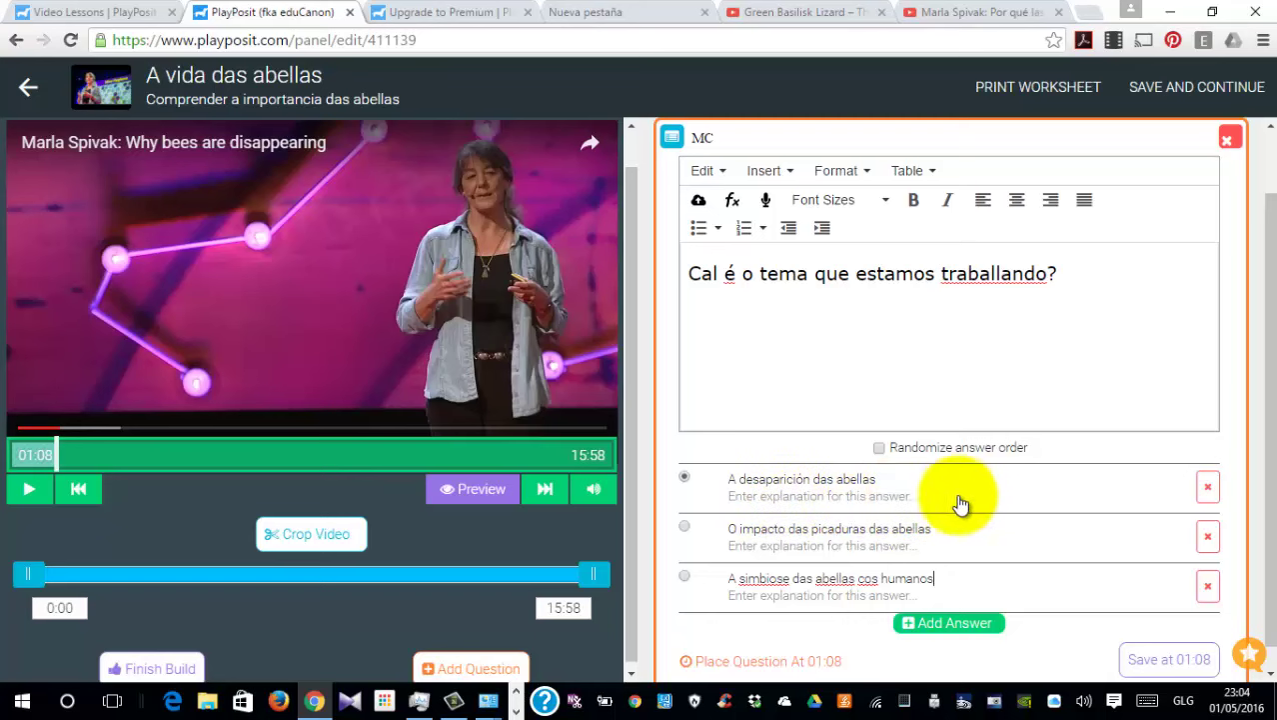
left_click(834, 511)
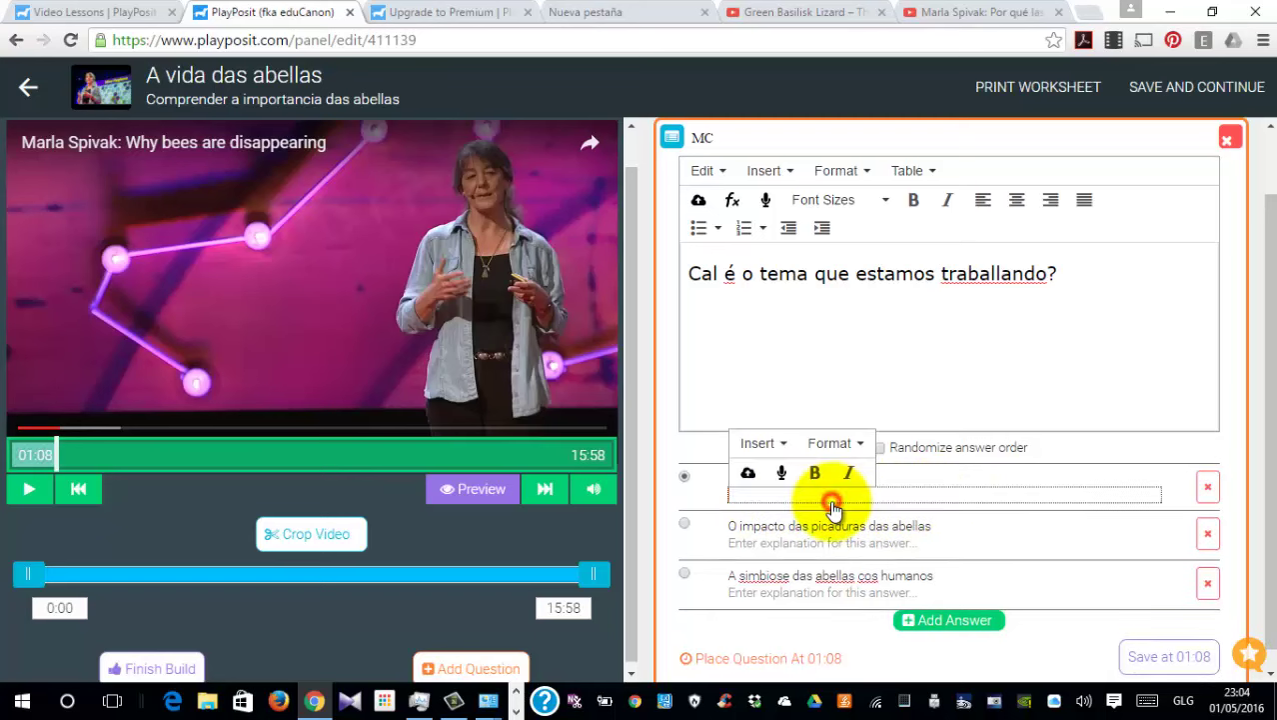
type("Efe")
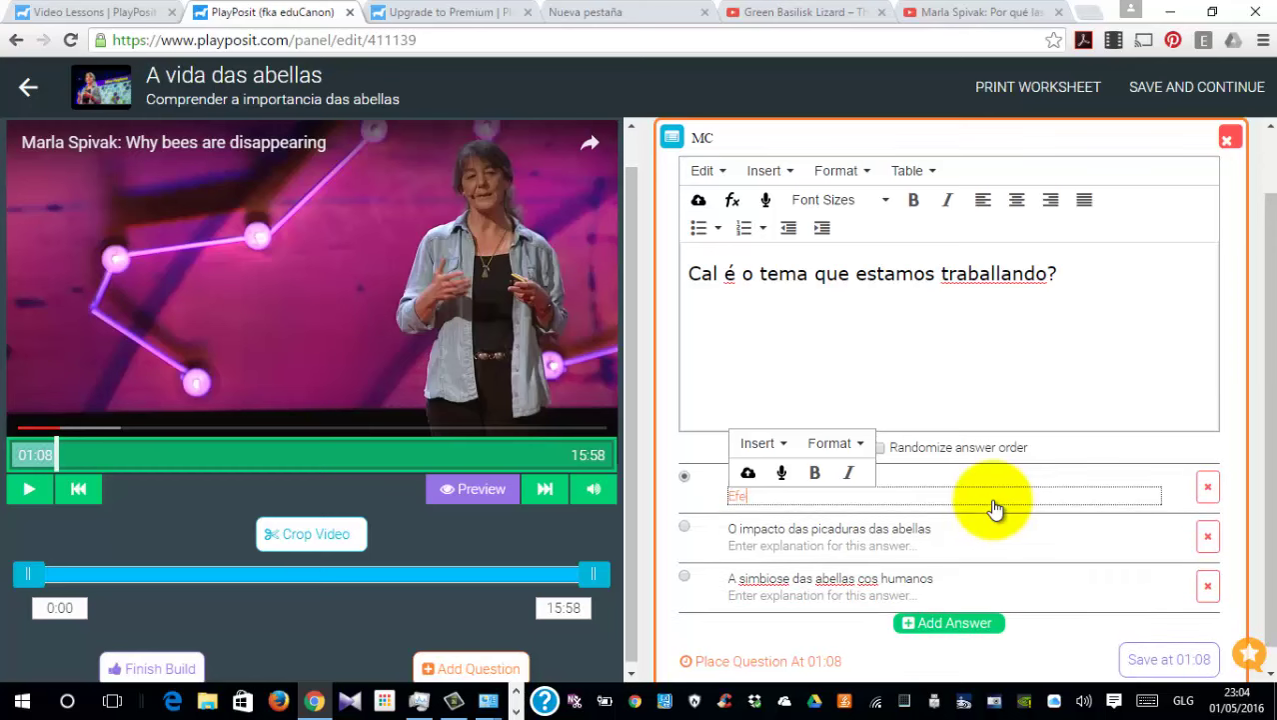
type("ctivam")
type("ente, esta")
type("emos")
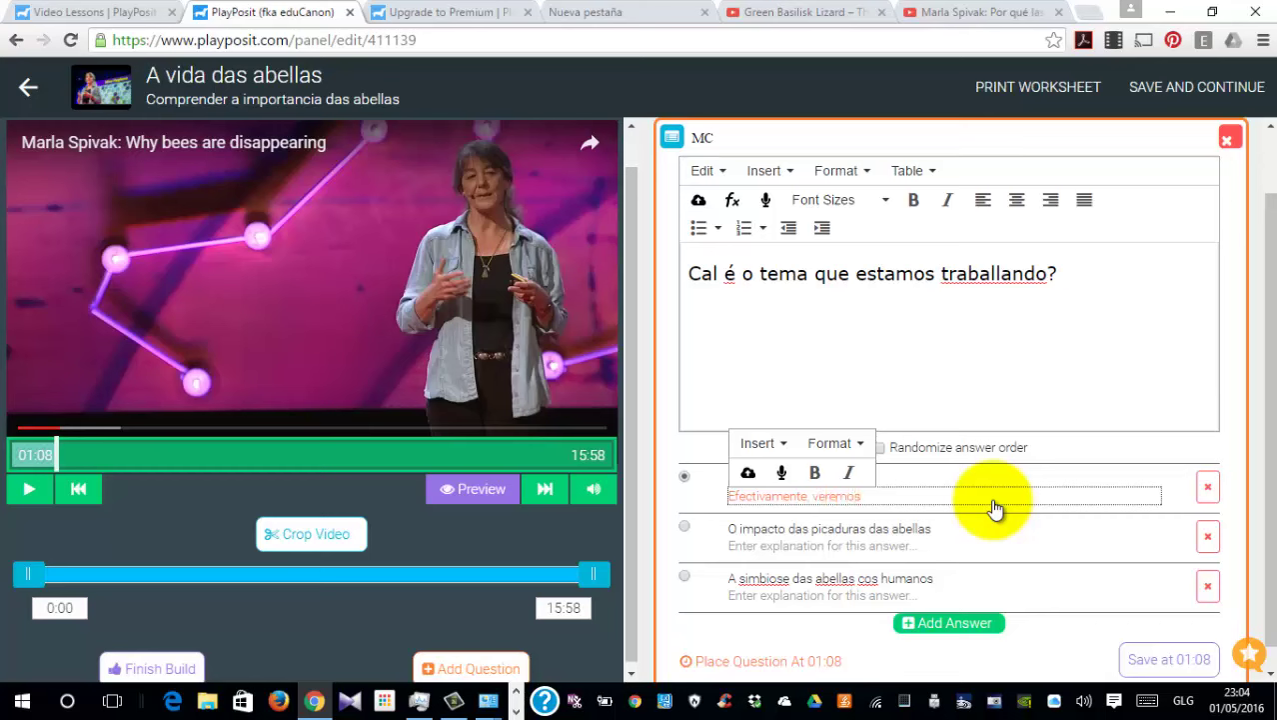
type(" a problema")
Enter "non é así, posto que..." as the explanation for the second answer
left_click(779, 545)
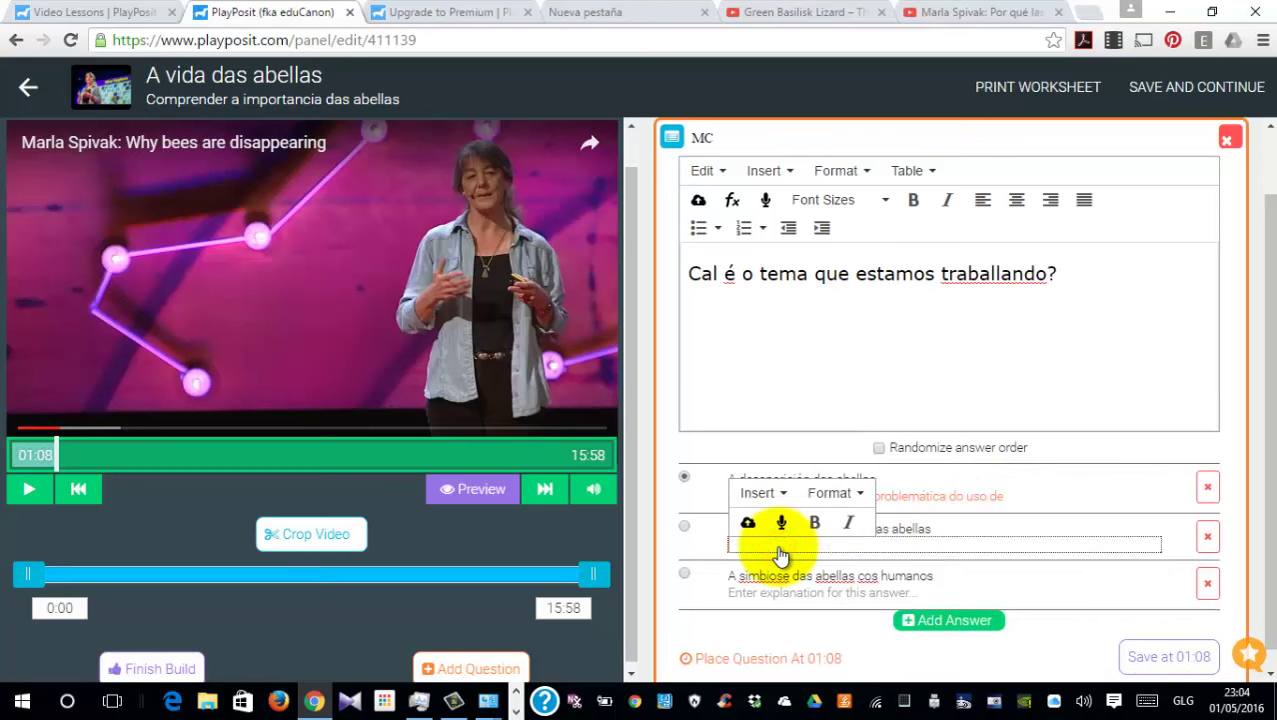
type("non é a")
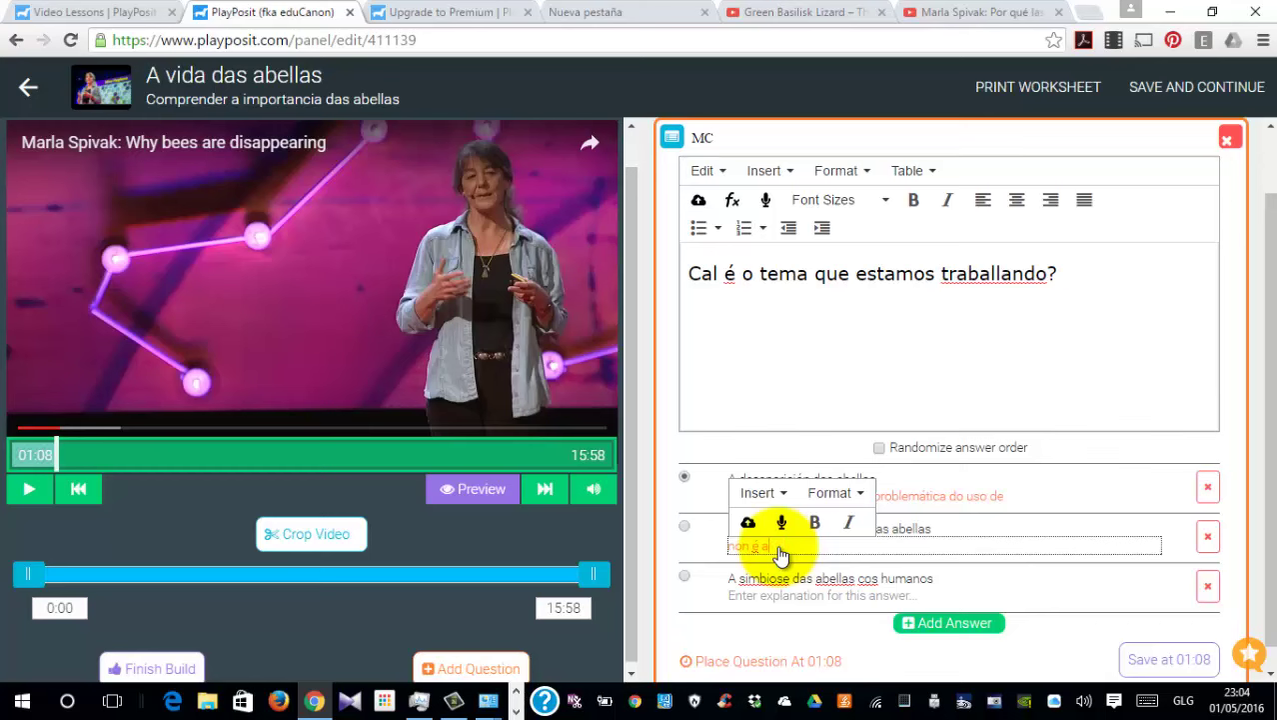
type("sí posto c")
type("ue...")
left_click(779, 547)
type(",")
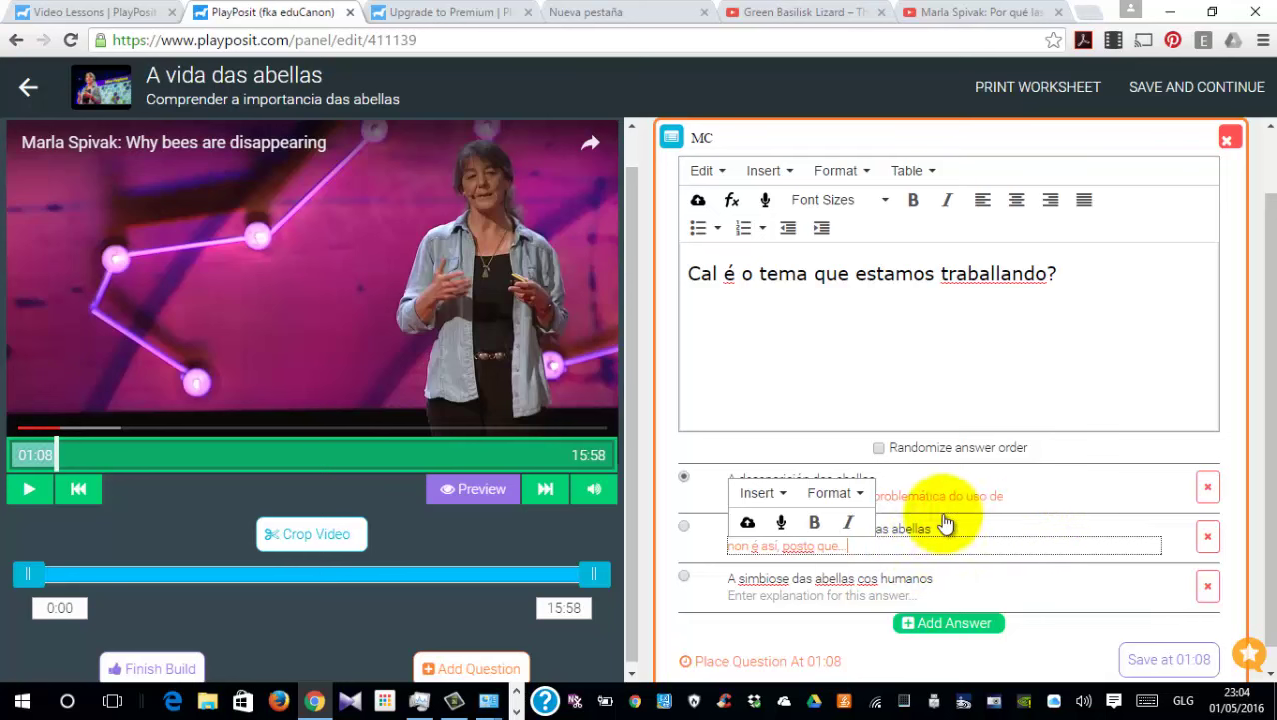
Save the multiple-choice question at 01:08 and pause the lesson video
scroll(1033, 570, "down", 1)
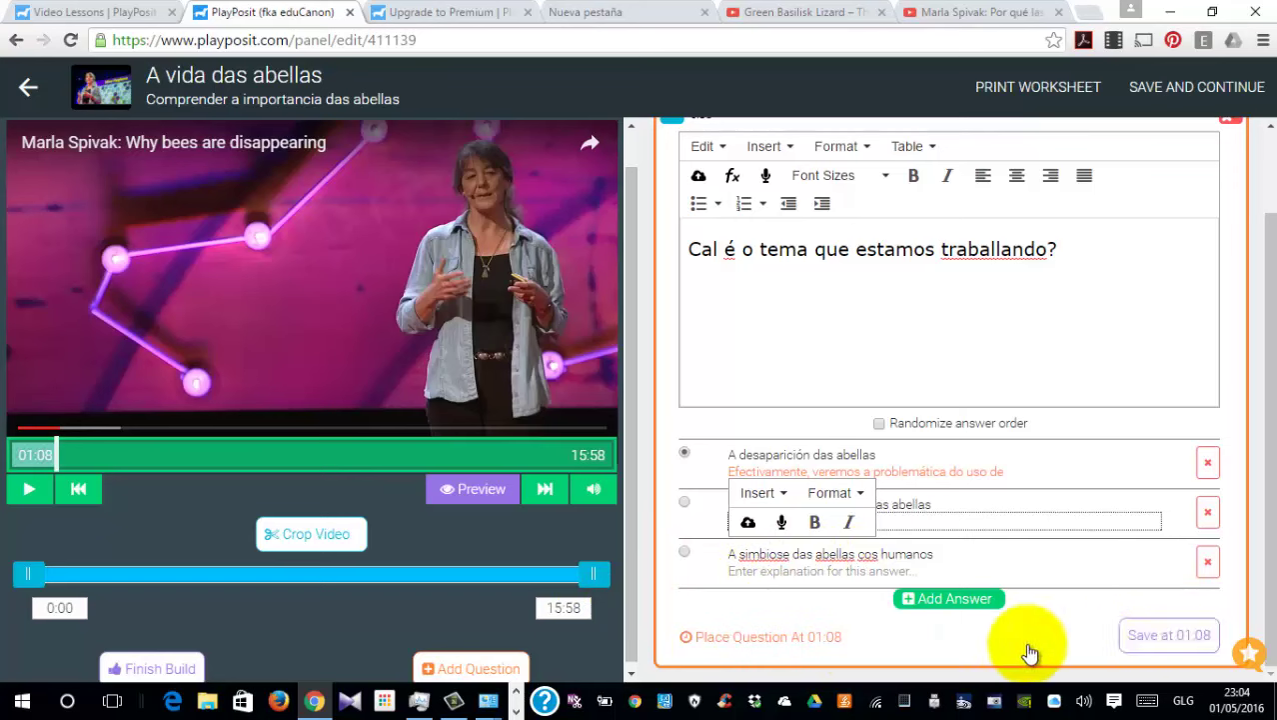
left_click(1139, 644)
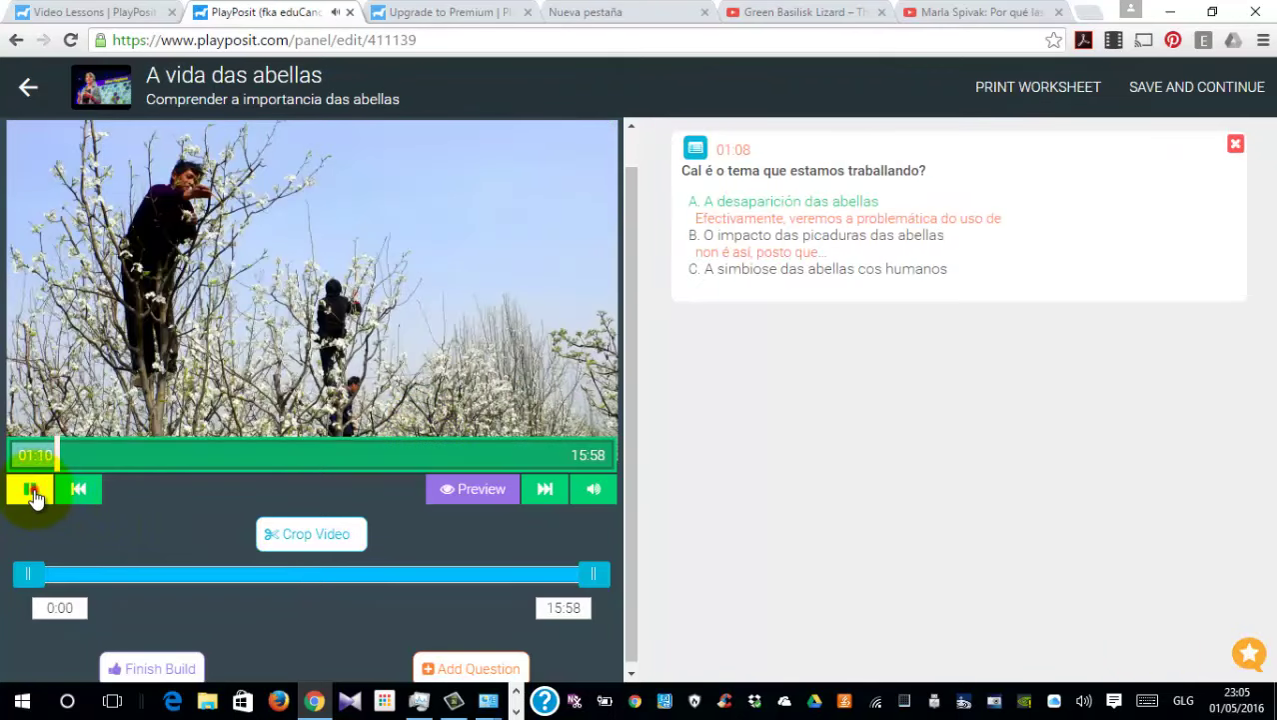
left_click(31, 490)
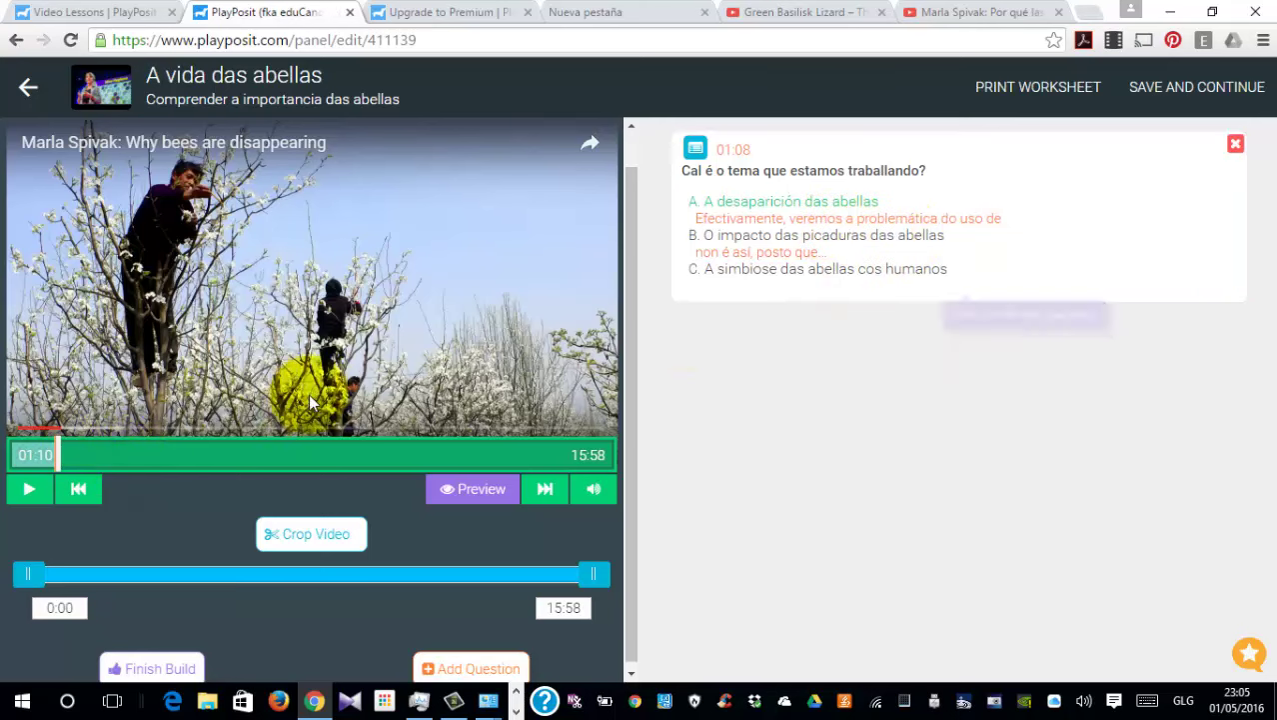
Reopen the saved question, move its placement to 02:06 in the video, save it, and pause playback
left_click(915, 236)
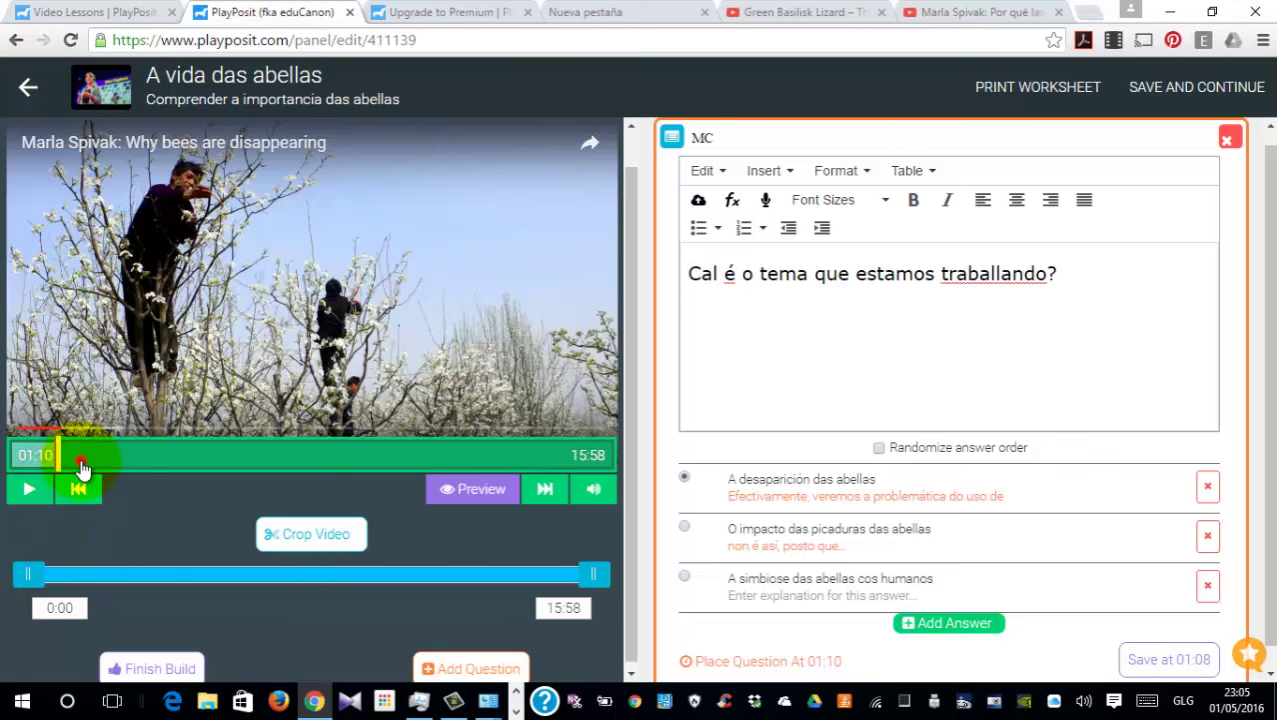
left_click(88, 457)
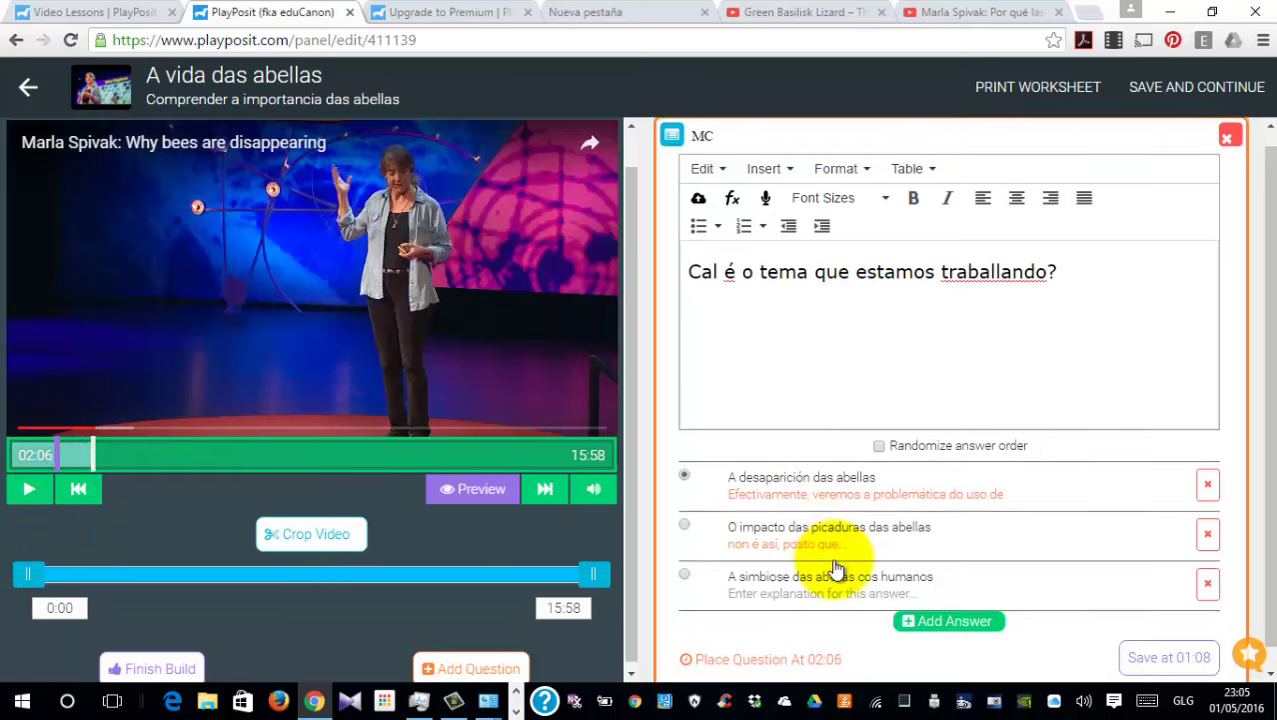
scroll(835, 568, "down", 1)
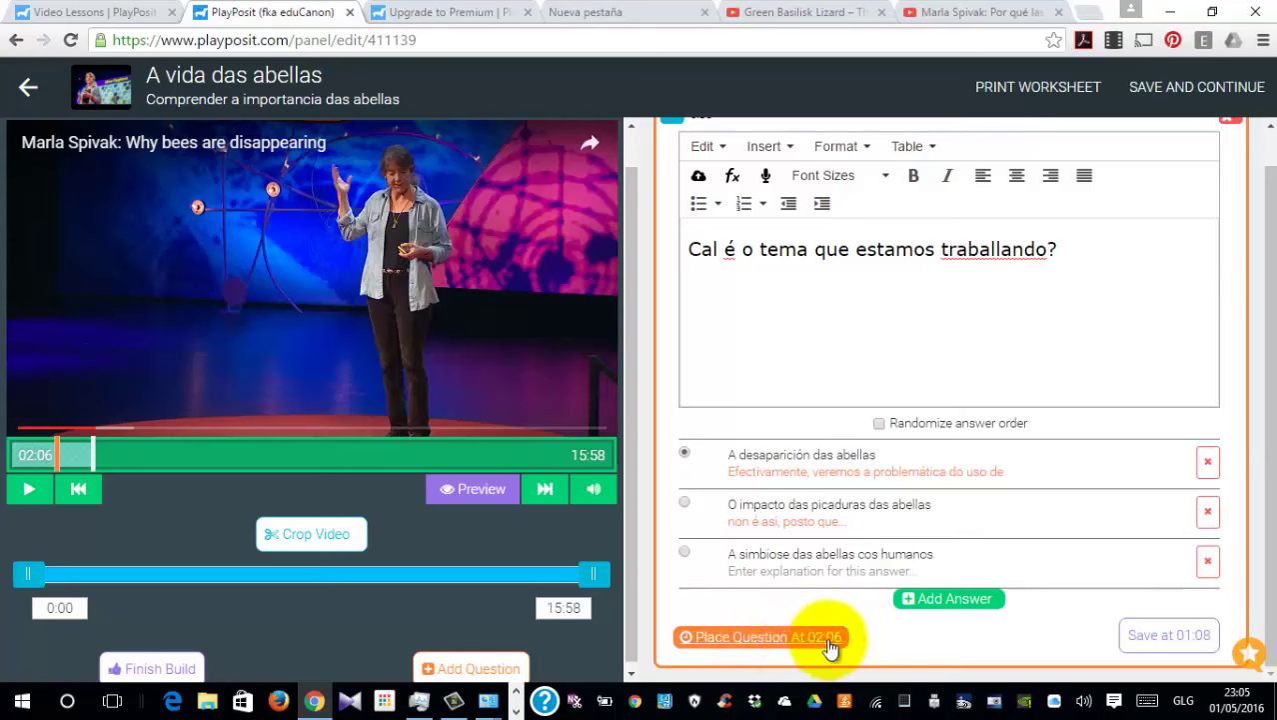
left_click(799, 645)
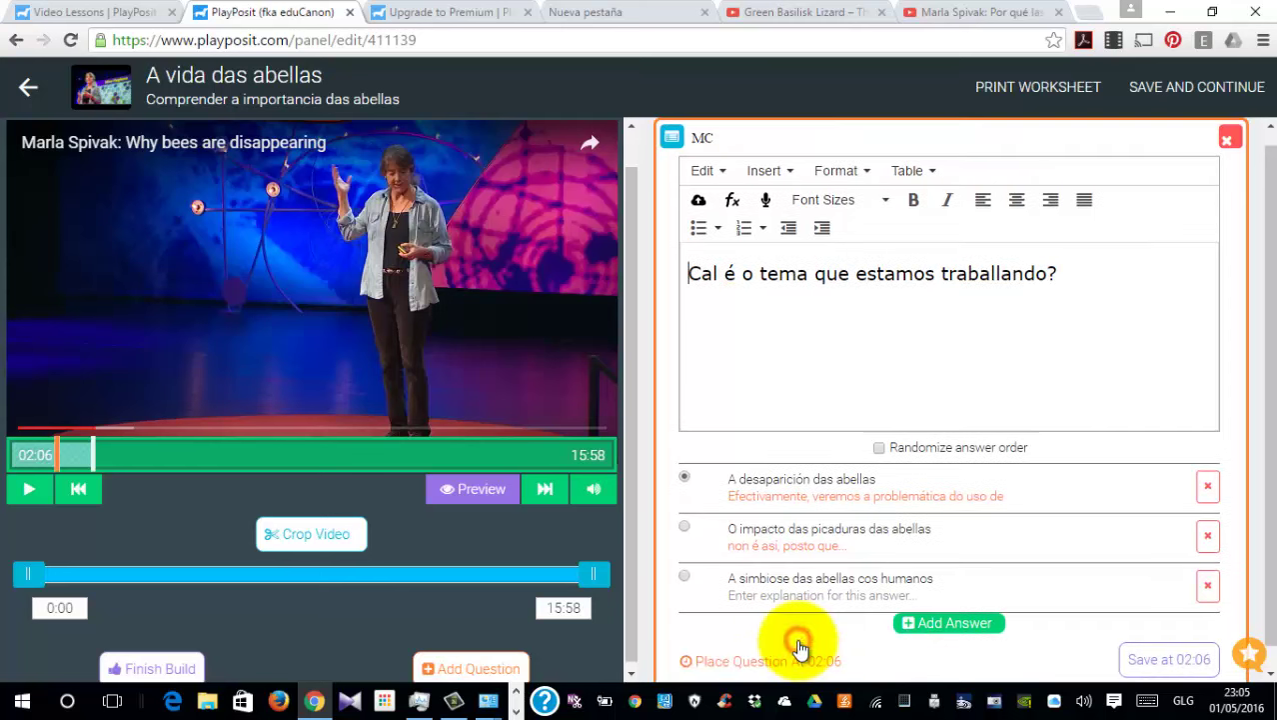
scroll(833, 593, "down", 1)
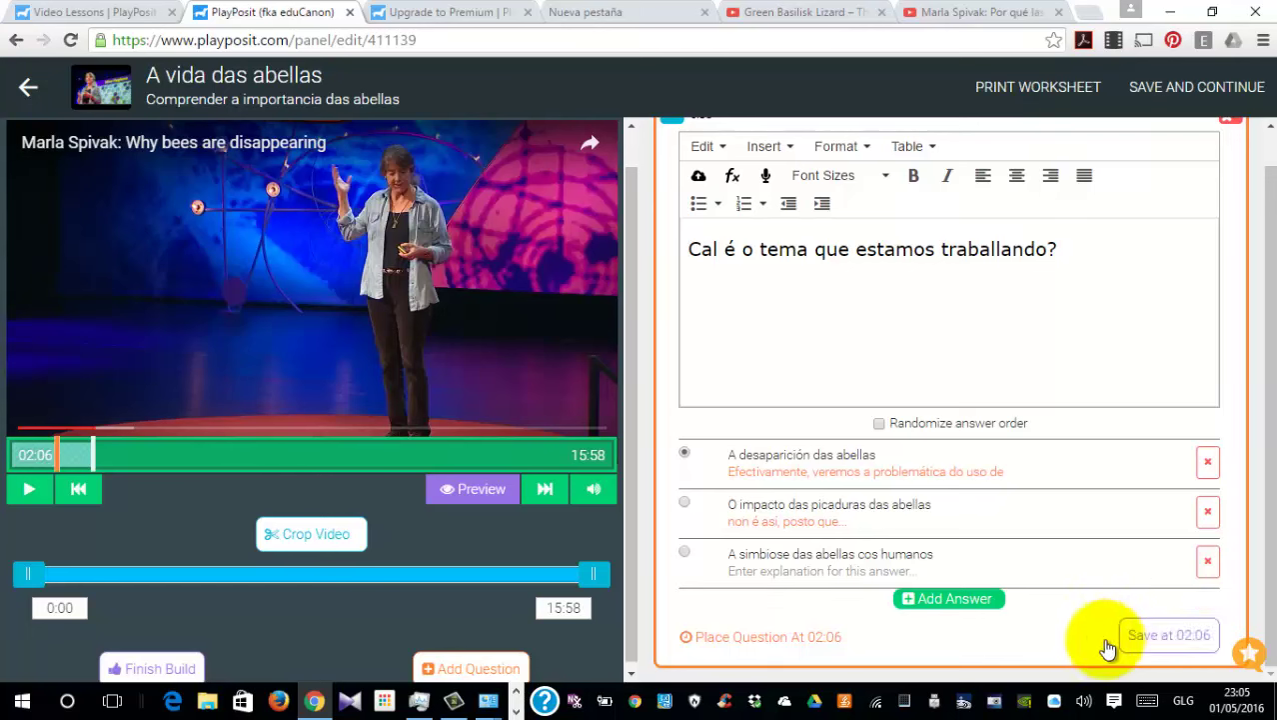
left_click(1183, 635)
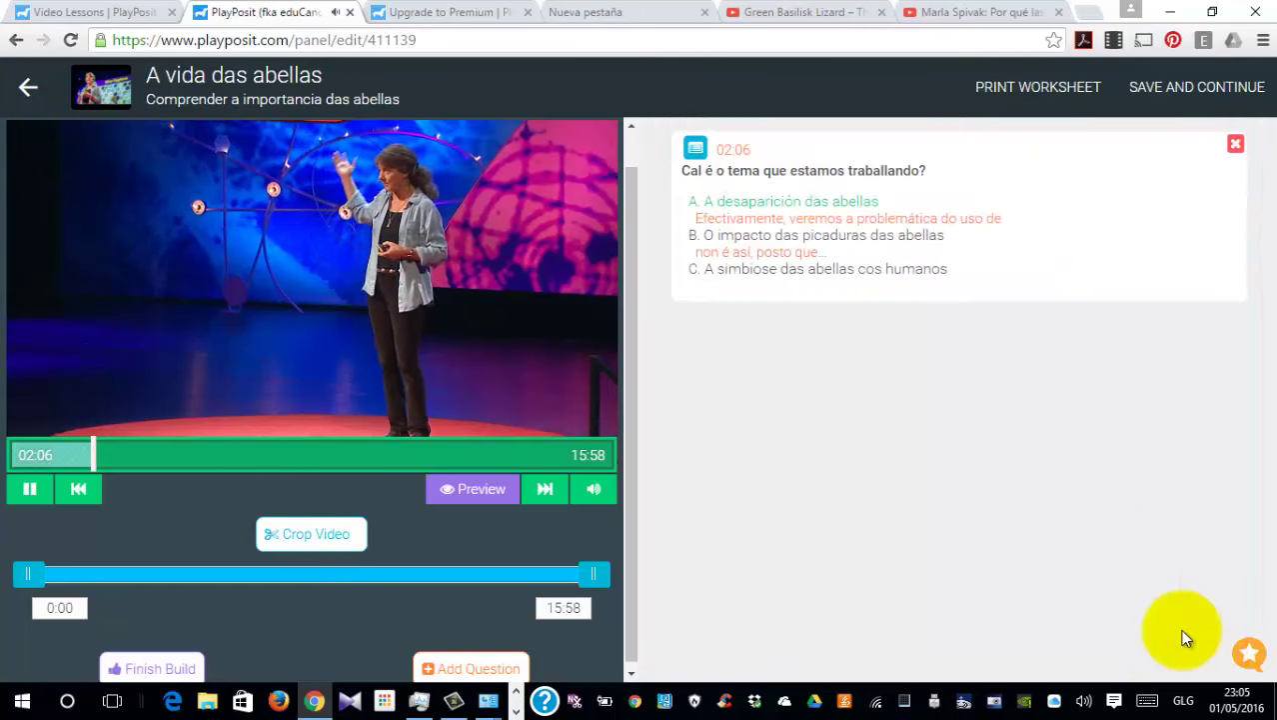
left_click(29, 488)
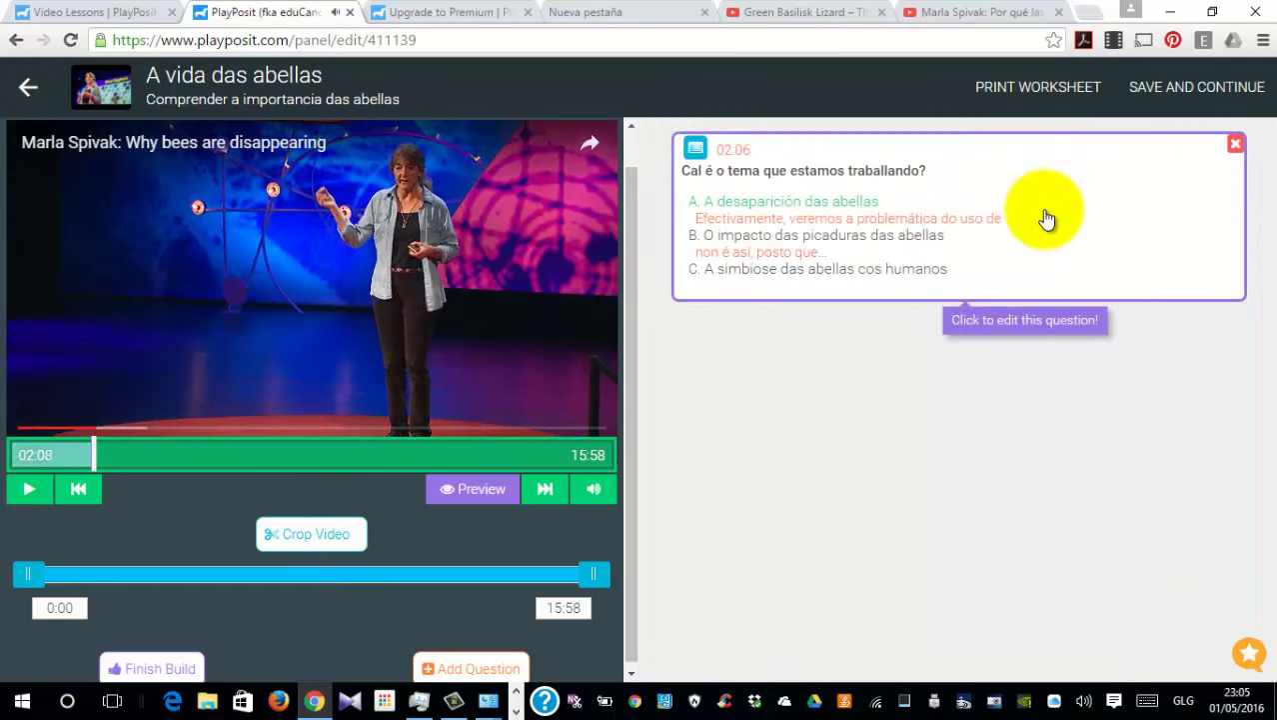
Advance the lesson video to 02:47 and start a free-response question there
left_click_drag(92, 456, 118, 454)
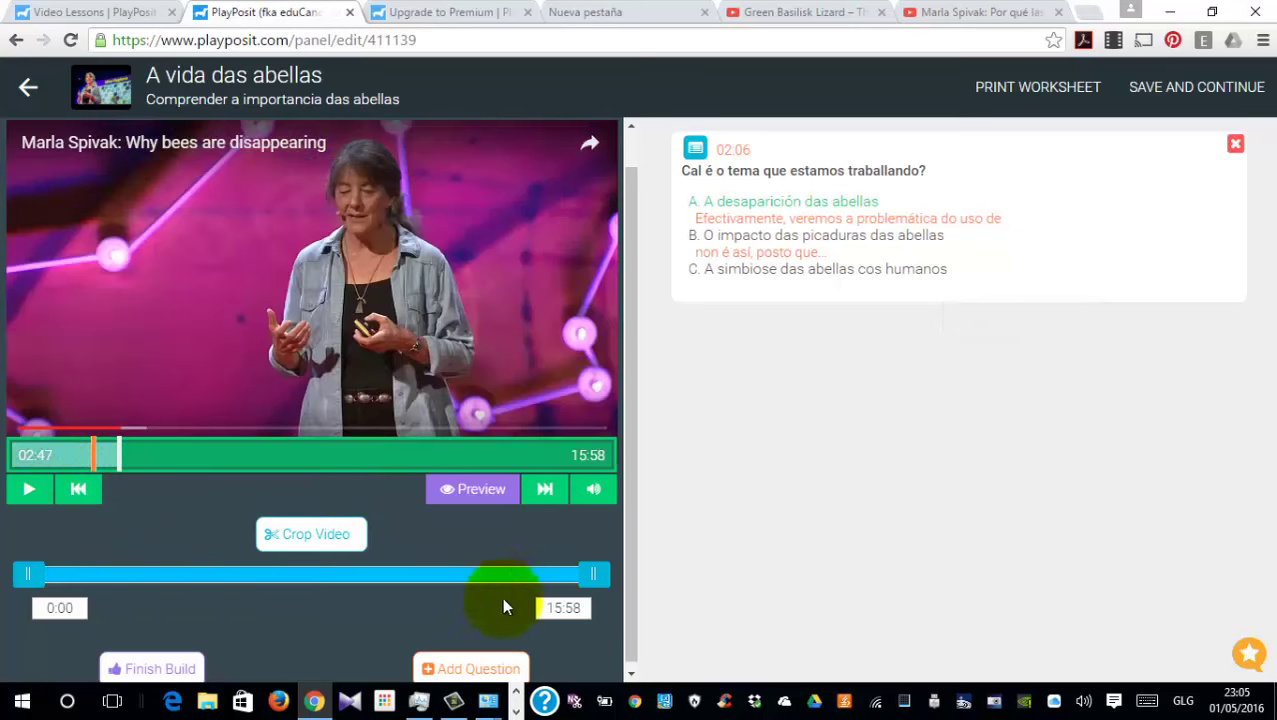
left_click(489, 668)
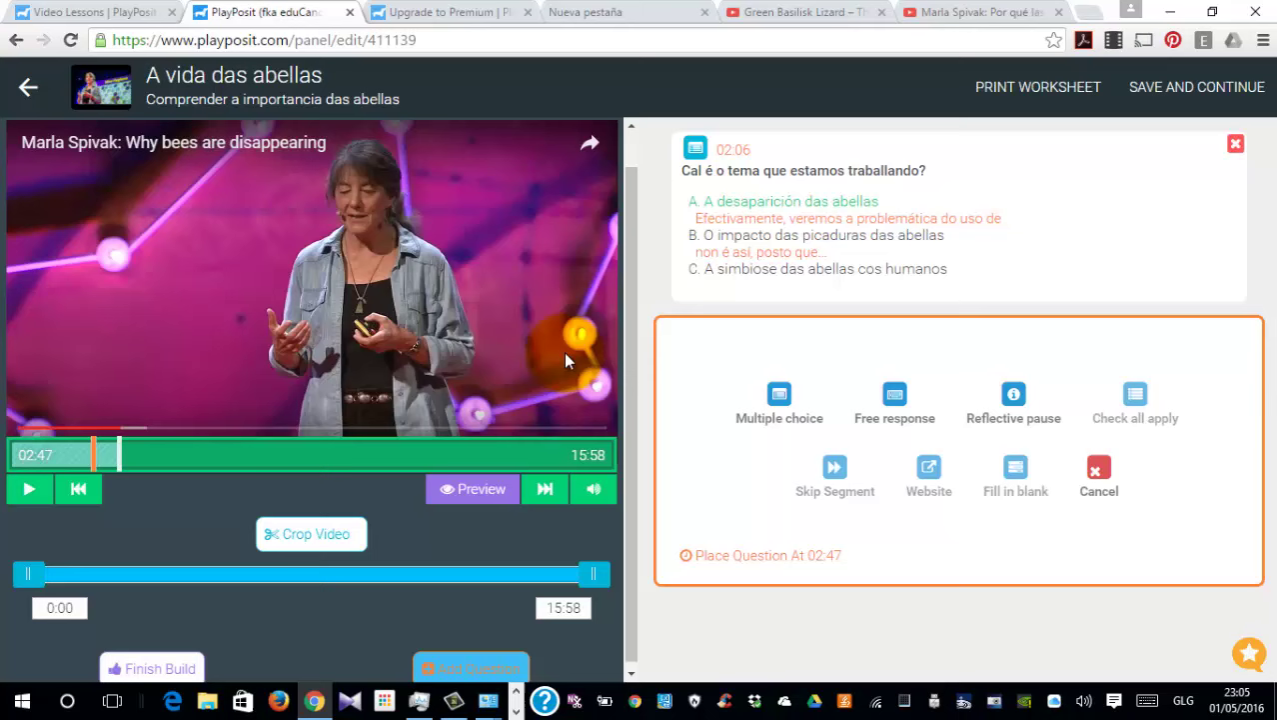
left_click(895, 405)
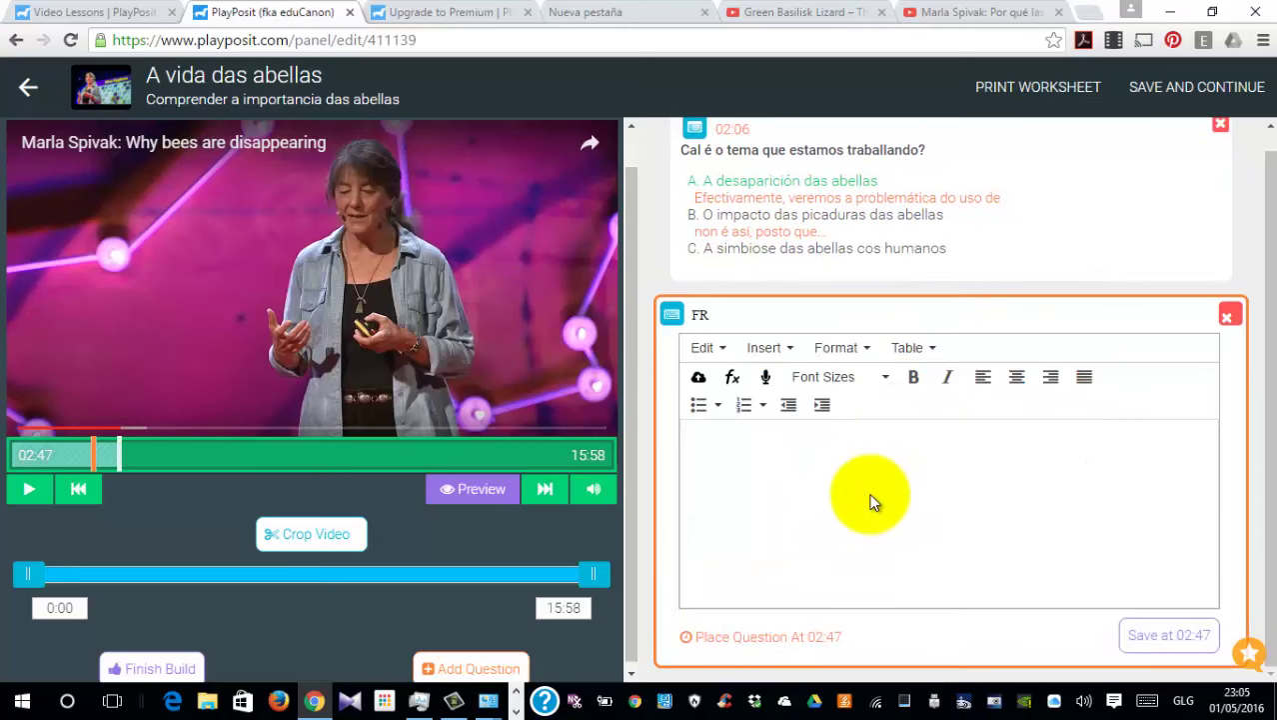